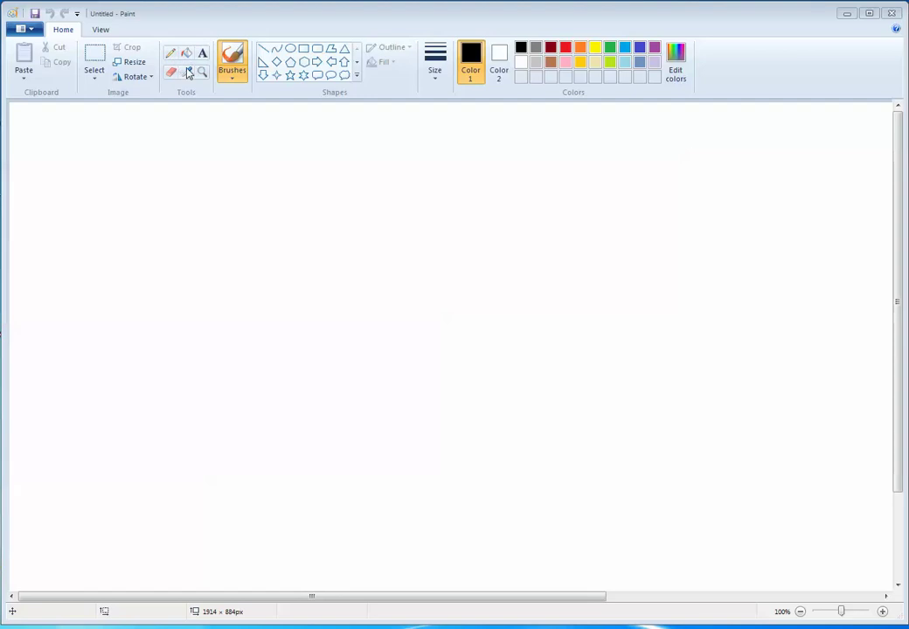
left_click(232, 77)
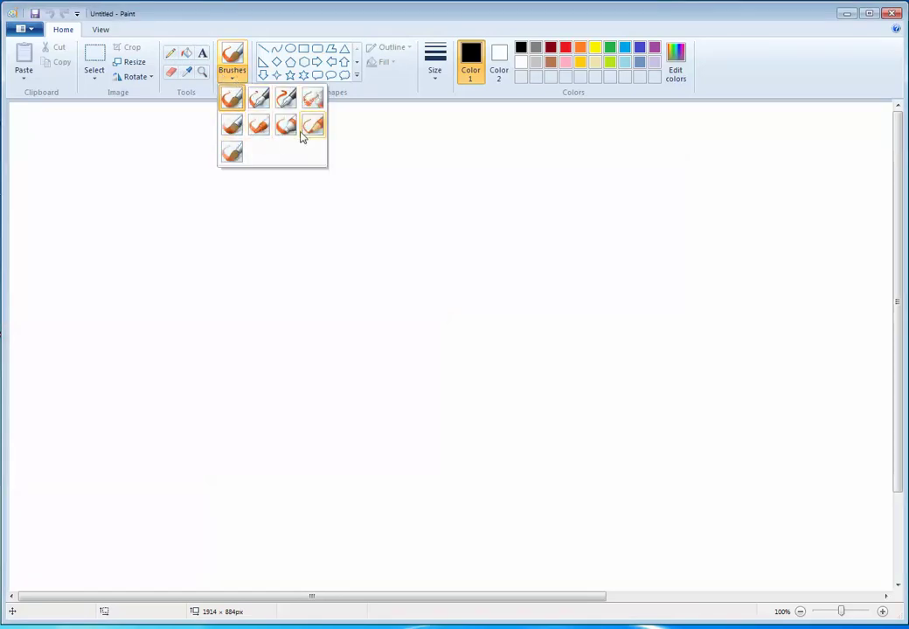
left_click(234, 83)
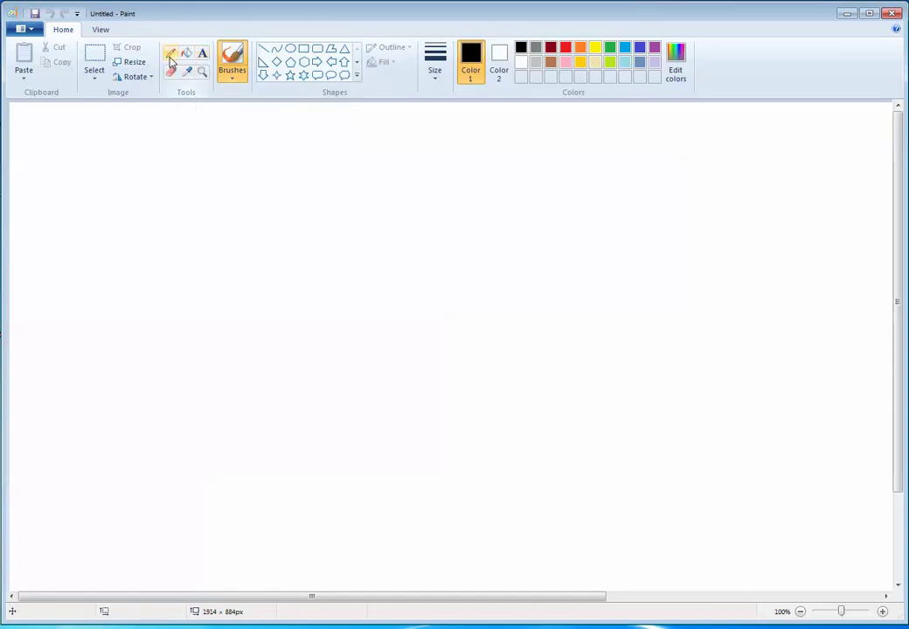
Draw a flower outline freehand with the black Pencil tool: a round centre surrounded by six pointed petals
left_click(171, 55)
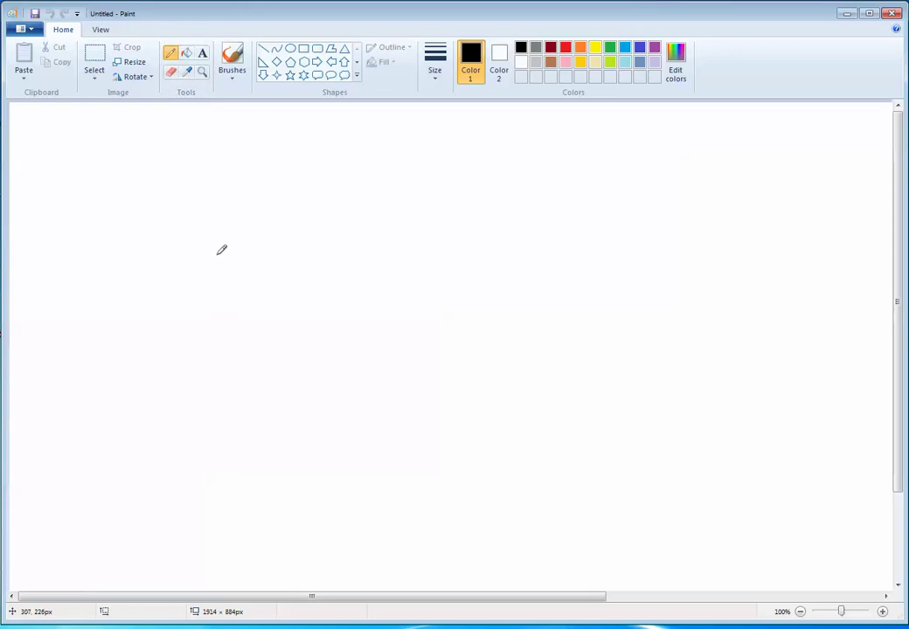
mouse_move(274, 240)
left_mouse_down()
mouse_move(253, 260)
mouse_move(256, 307)
mouse_move(309, 321)
mouse_move(323, 309)
mouse_move(324, 257)
mouse_move(306, 243)
mouse_move(264, 241)
mouse_move(256, 228)
mouse_move(257, 182)
mouse_move(308, 122)
mouse_move(322, 216)
mouse_move(313, 247)
mouse_move(339, 228)
mouse_move(402, 245)
mouse_move(443, 234)
left_mouse_up()
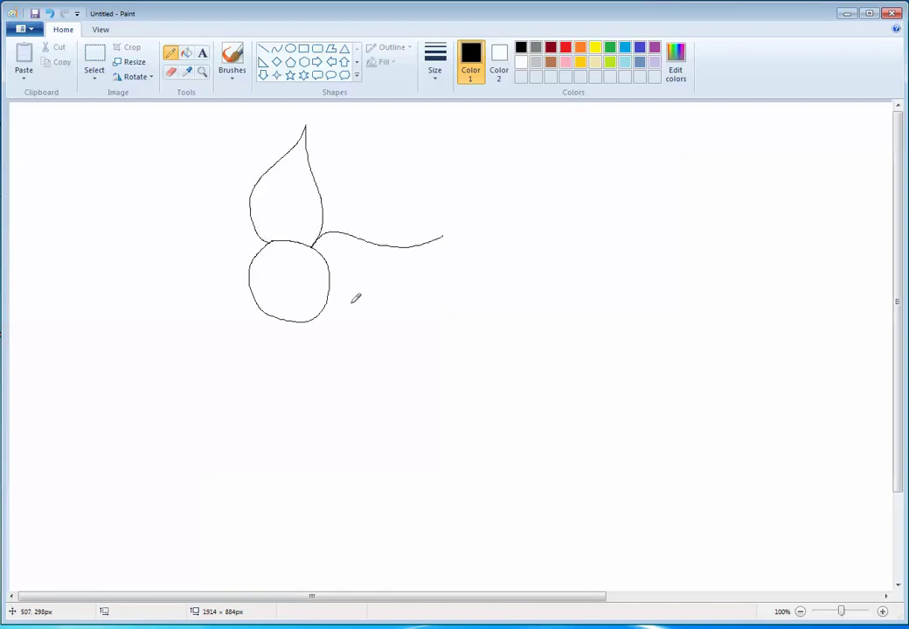
mouse_move(330, 300)
left_mouse_down()
mouse_move(396, 280)
mouse_move(440, 239)
left_mouse_up()
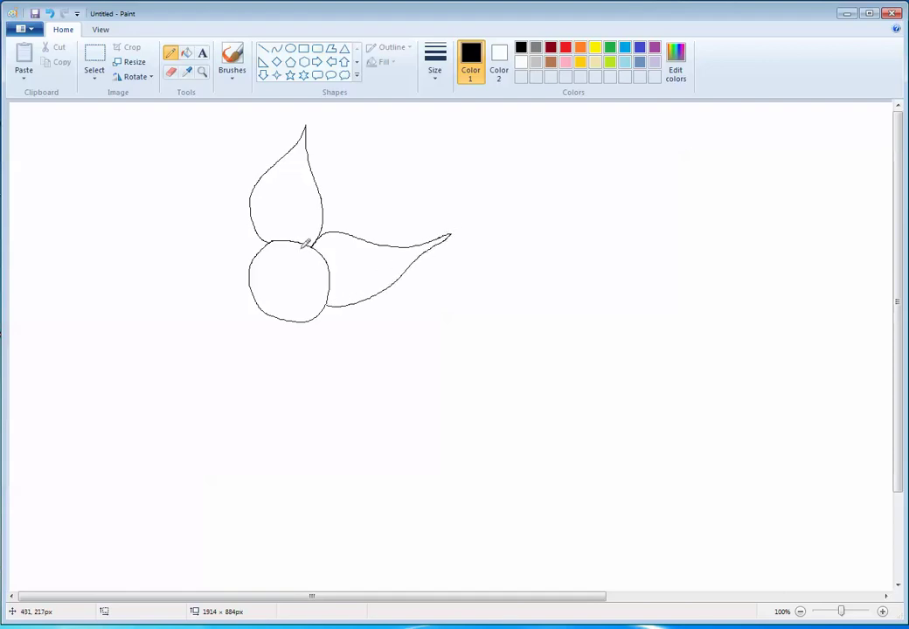
mouse_move(276, 239)
left_mouse_down()
mouse_move(222, 221)
mouse_move(131, 220)
mouse_move(166, 267)
mouse_move(206, 285)
mouse_move(248, 276)
mouse_move(211, 289)
mouse_move(141, 378)
mouse_move(243, 348)
mouse_move(267, 312)
mouse_move(270, 467)
left_mouse_up()
left_click_drag(307, 322, 297, 384)
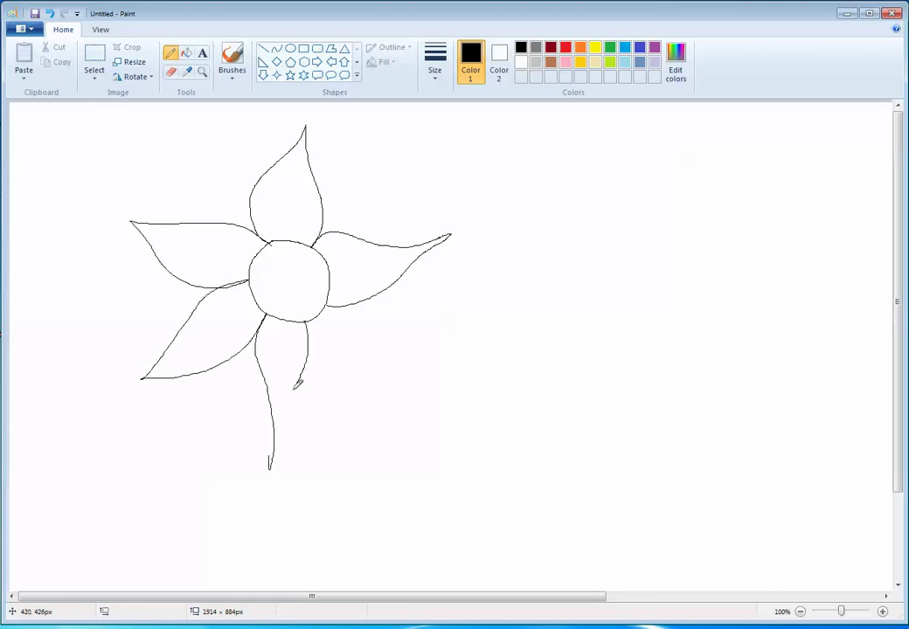
mouse_move(308, 332)
left_mouse_down()
mouse_move(313, 360)
mouse_move(380, 456)
left_mouse_up()
mouse_move(330, 305)
left_mouse_down()
mouse_move(360, 368)
mouse_move(360, 411)
left_mouse_up()
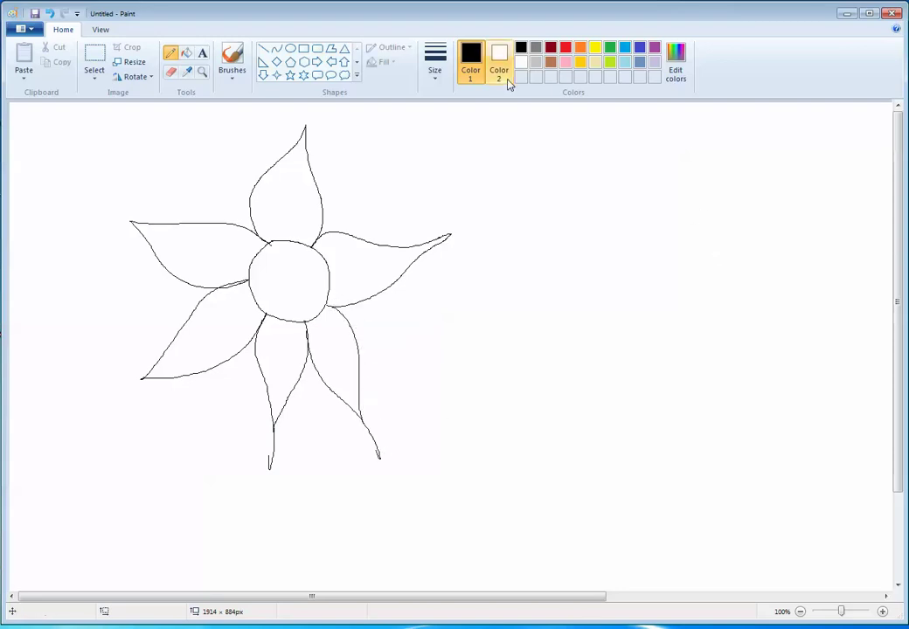
Fill the flower's six petals with light pink and its round centre with red
left_click(187, 55)
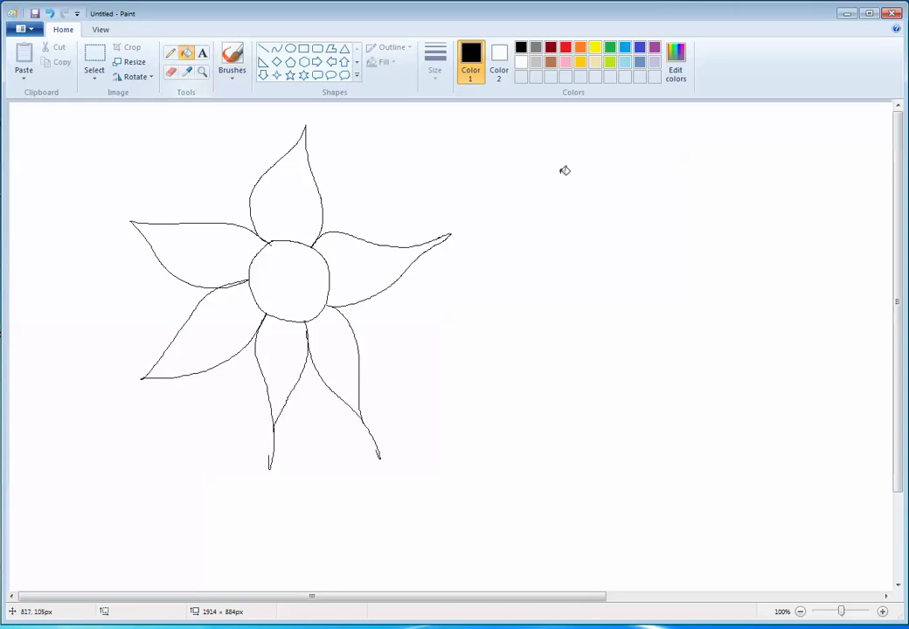
left_click(565, 62)
left_click(304, 198)
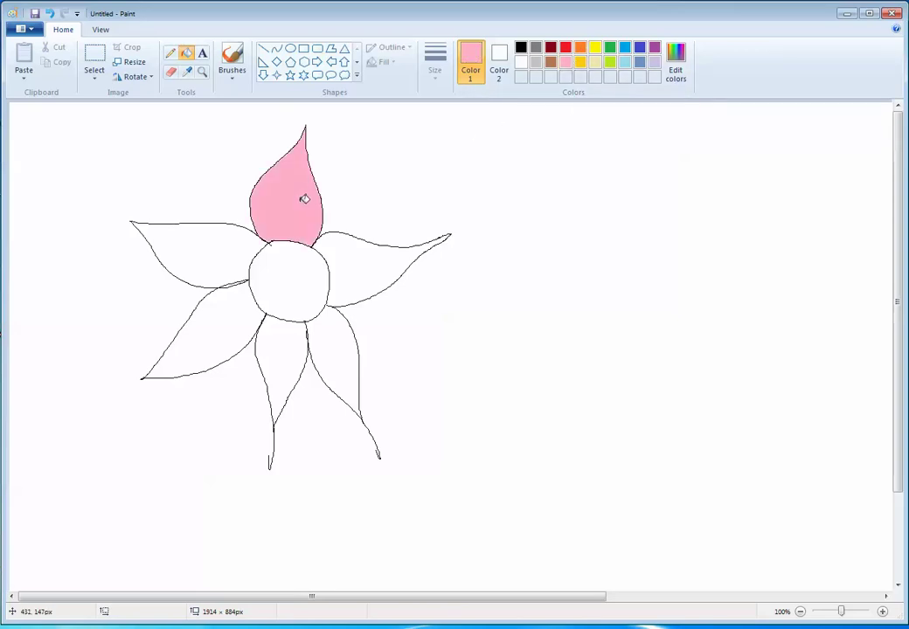
left_click(233, 241)
left_click(226, 305)
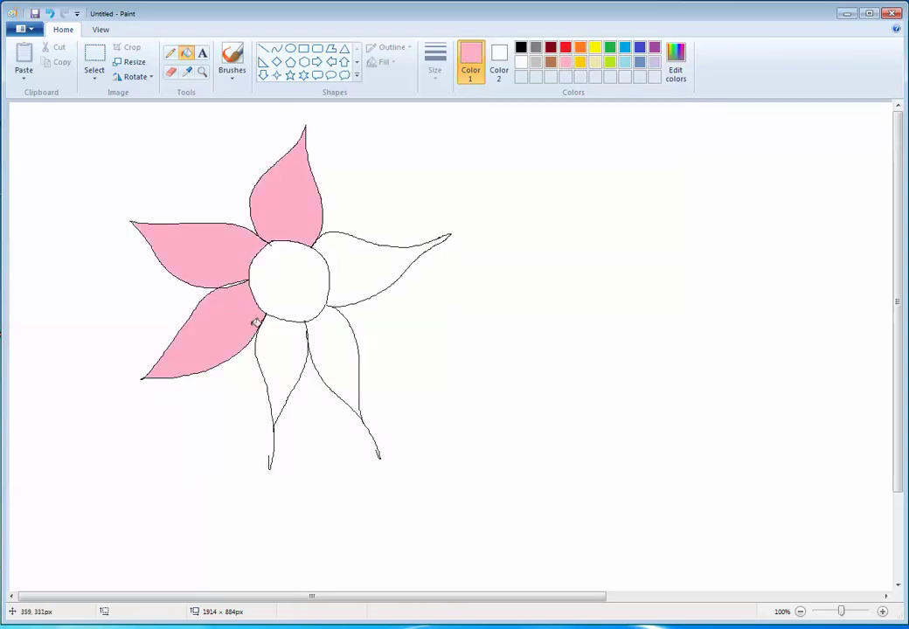
left_click(278, 332)
left_click(329, 332)
left_click(358, 275)
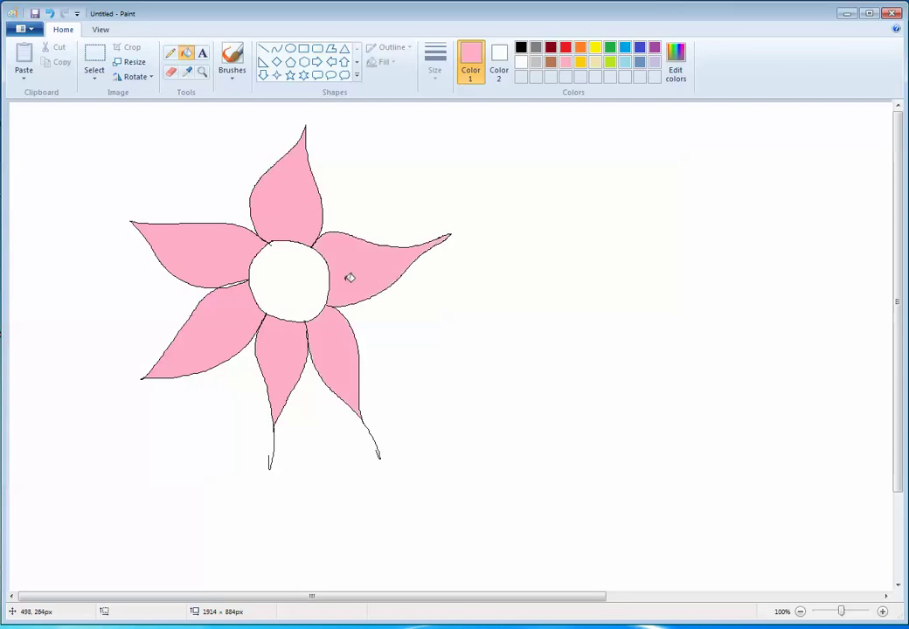
left_click(565, 48)
left_click(315, 299)
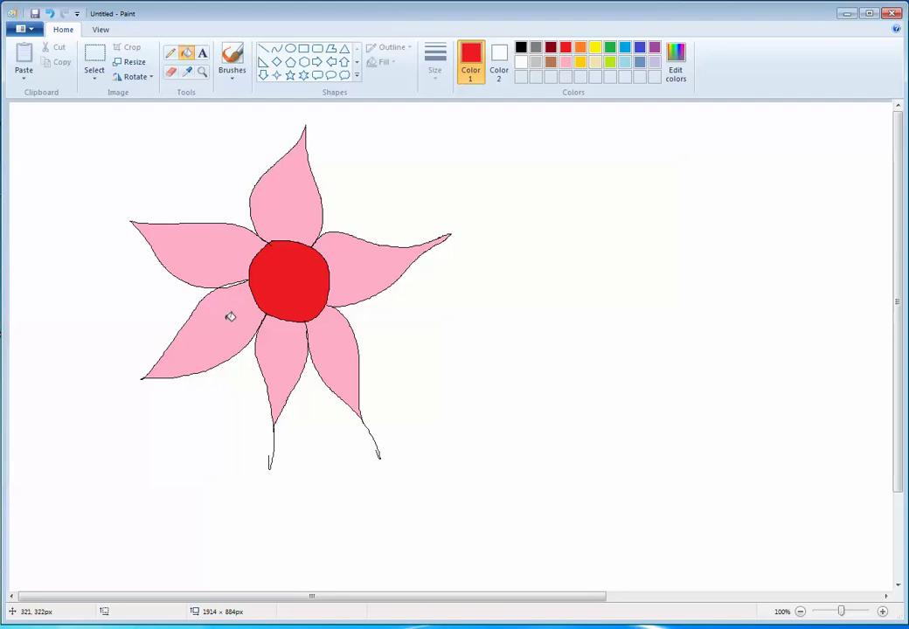
Add a wide text box above the flower's right petal containing the title "Flower"
left_click(203, 56)
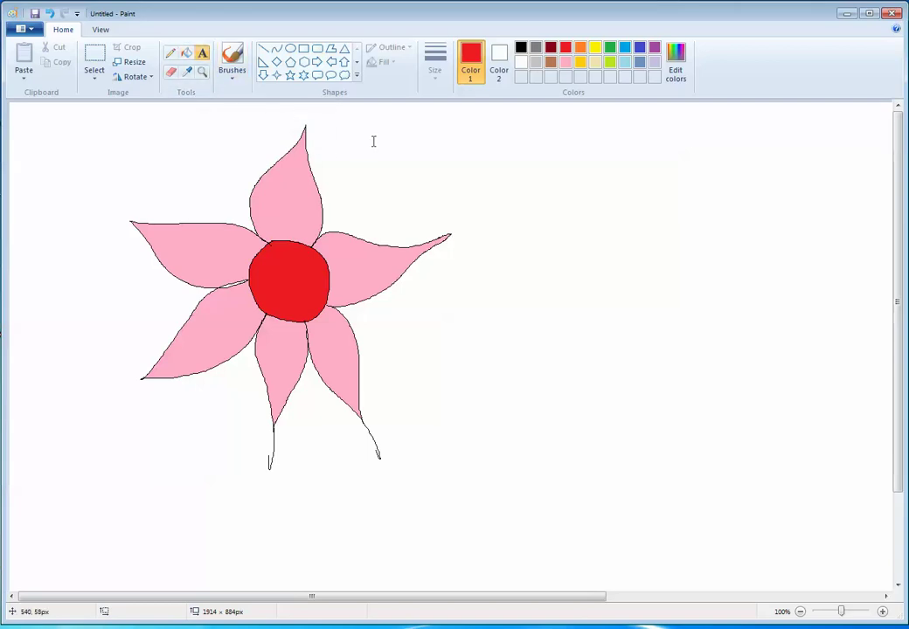
left_click_drag(372, 135, 684, 206)
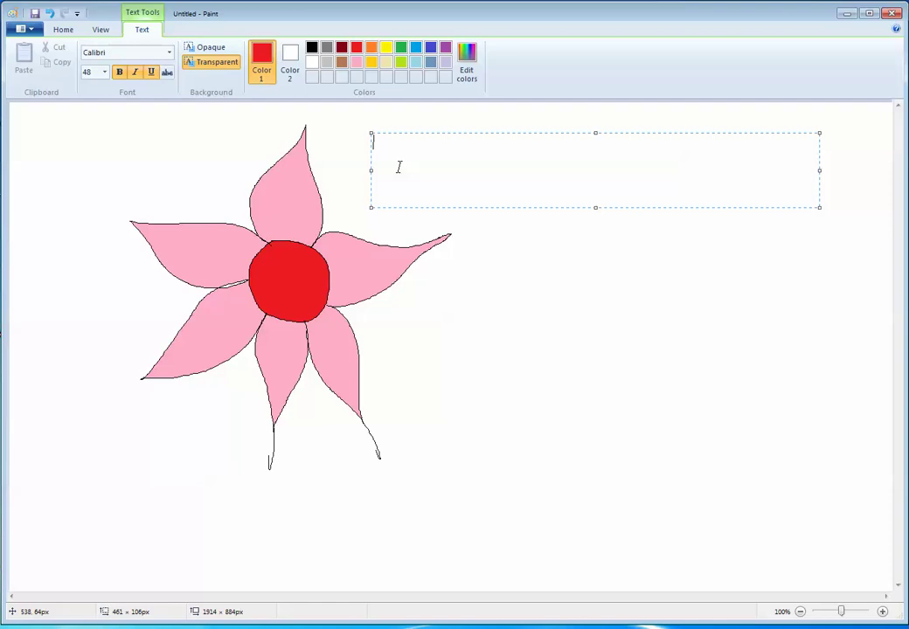
type("Flower")
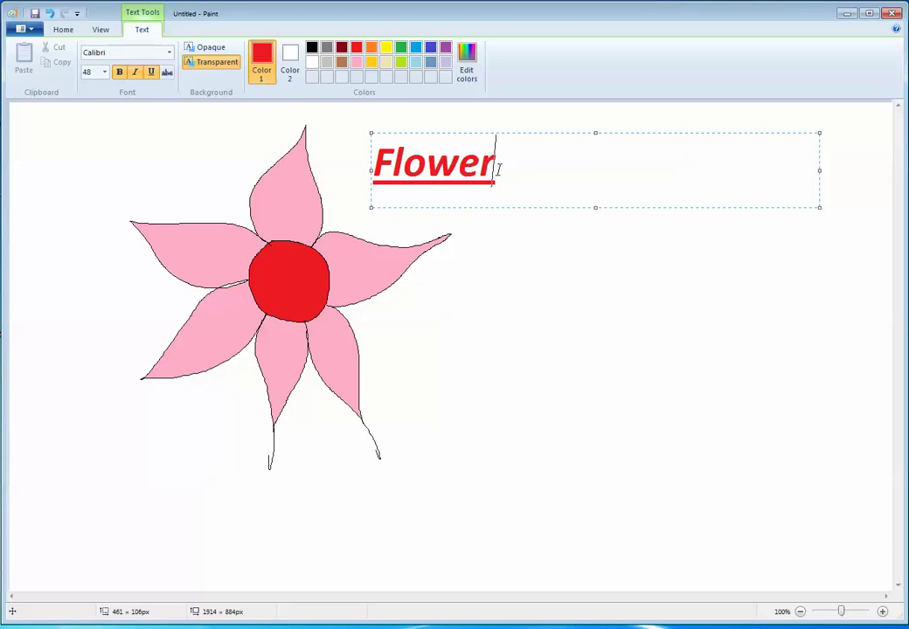
Set the "Flower" title's font to Arial Black at size 36
mouse_move(495, 166)
left_mouse_down()
mouse_move(392, 165)
mouse_move(381, 186)
left_mouse_up()
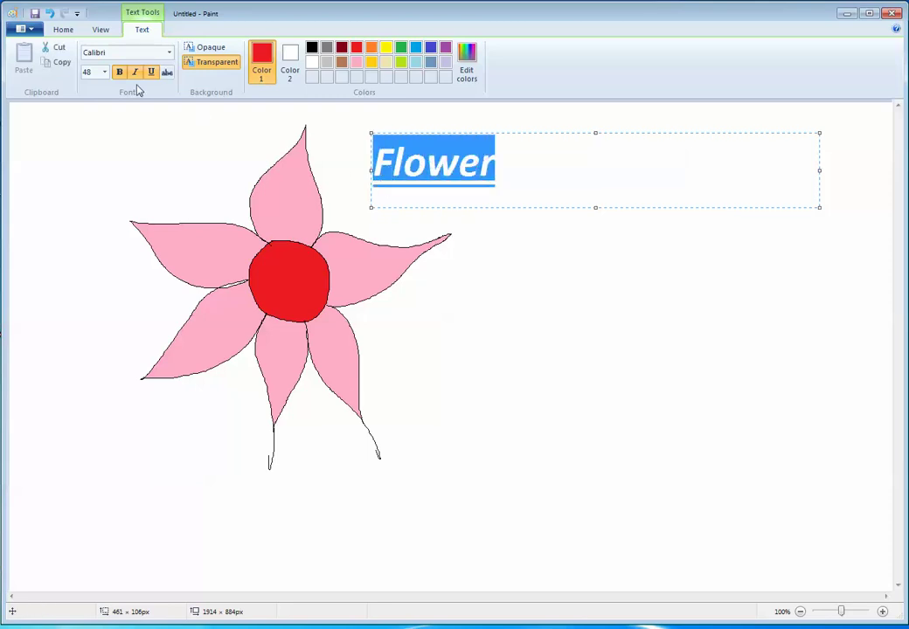
left_click(171, 54)
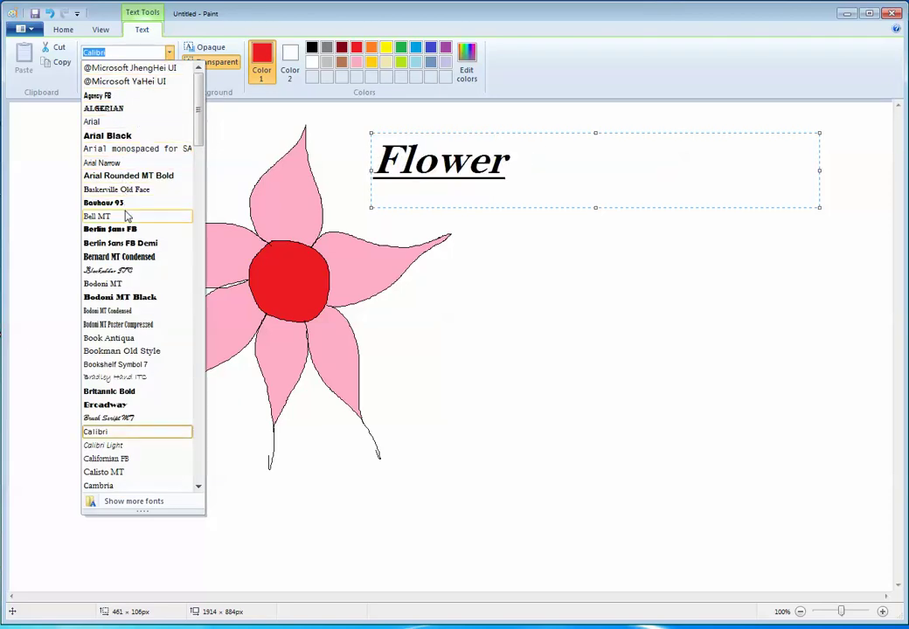
left_click(113, 139)
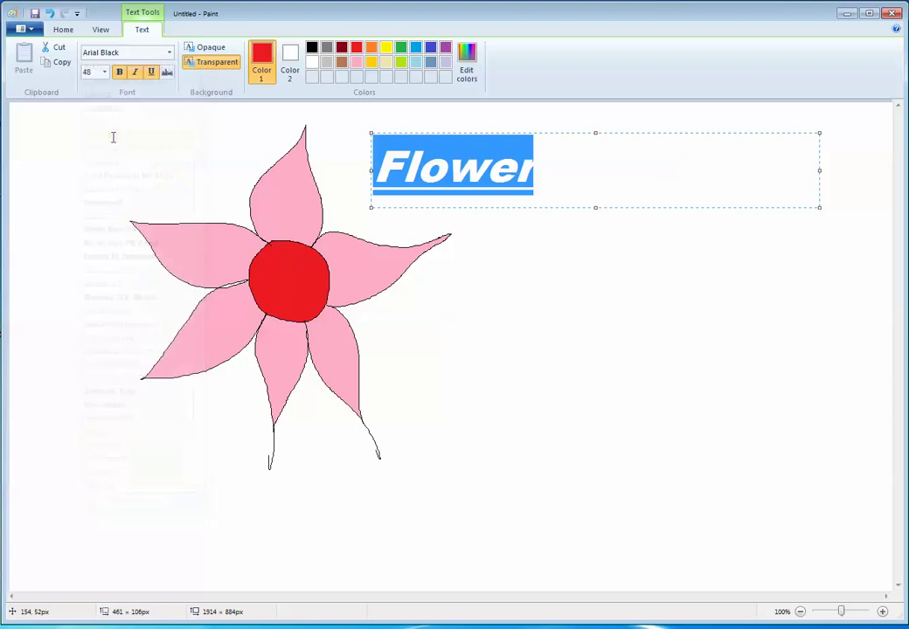
left_click(103, 75)
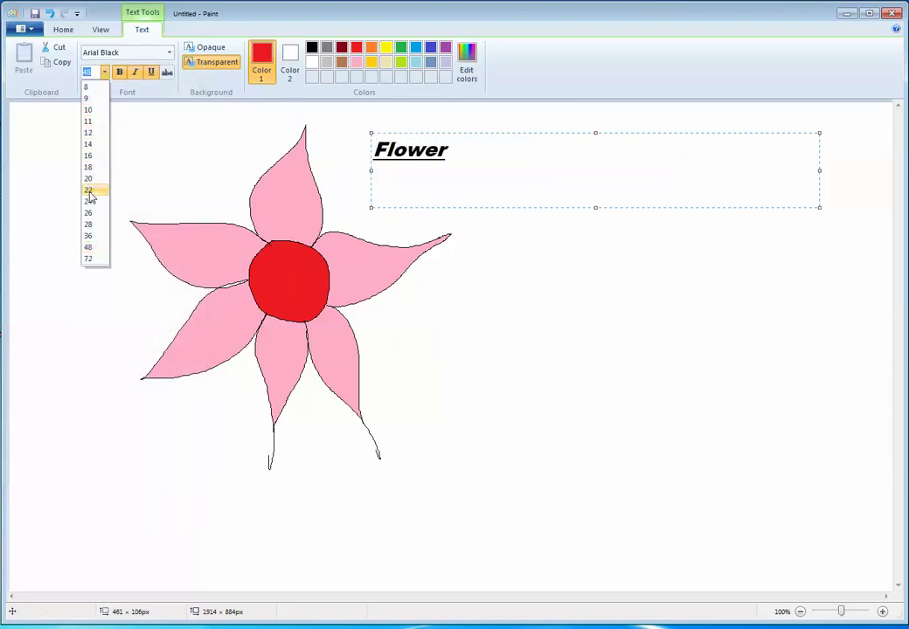
left_click(87, 236)
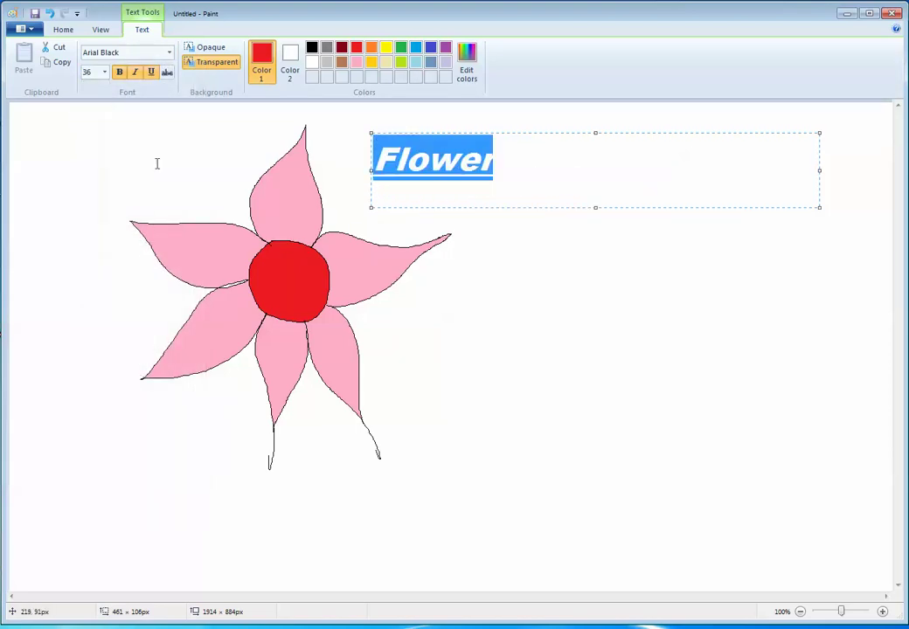
Remove the underline from the "Flower" title, colour it orange and place it on the canvas
left_click(137, 75)
left_click(135, 75)
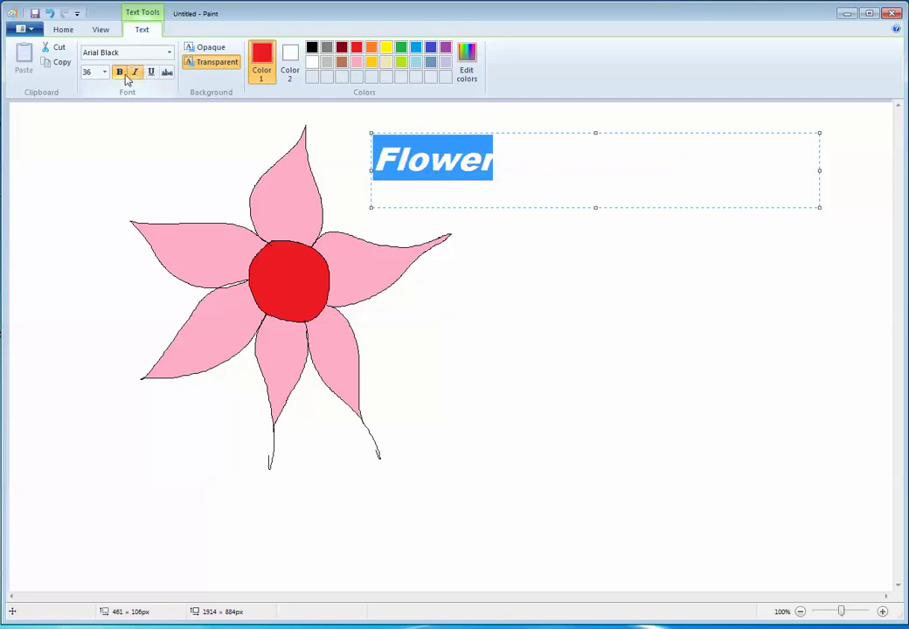
left_click(121, 74)
left_click(373, 48)
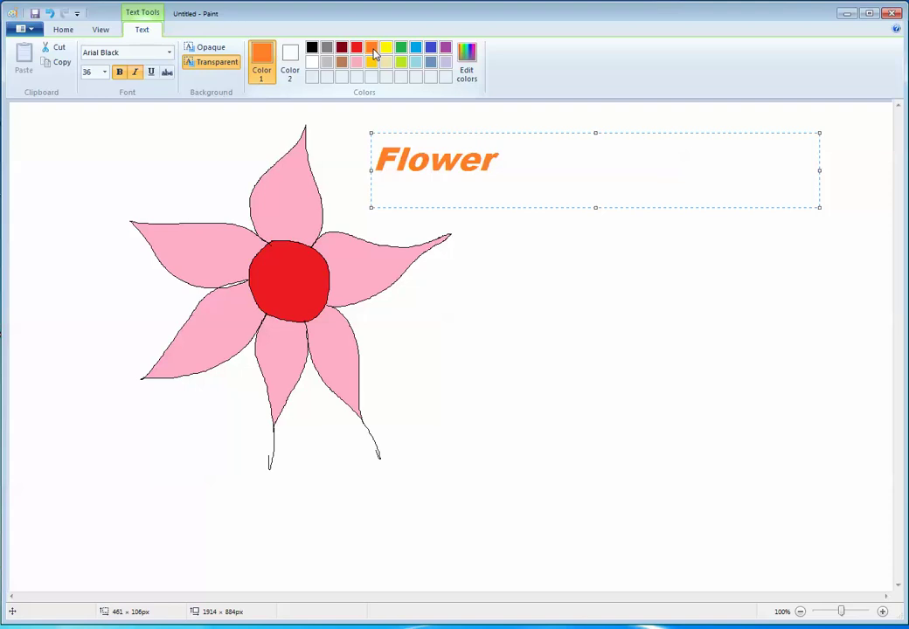
left_click(590, 385)
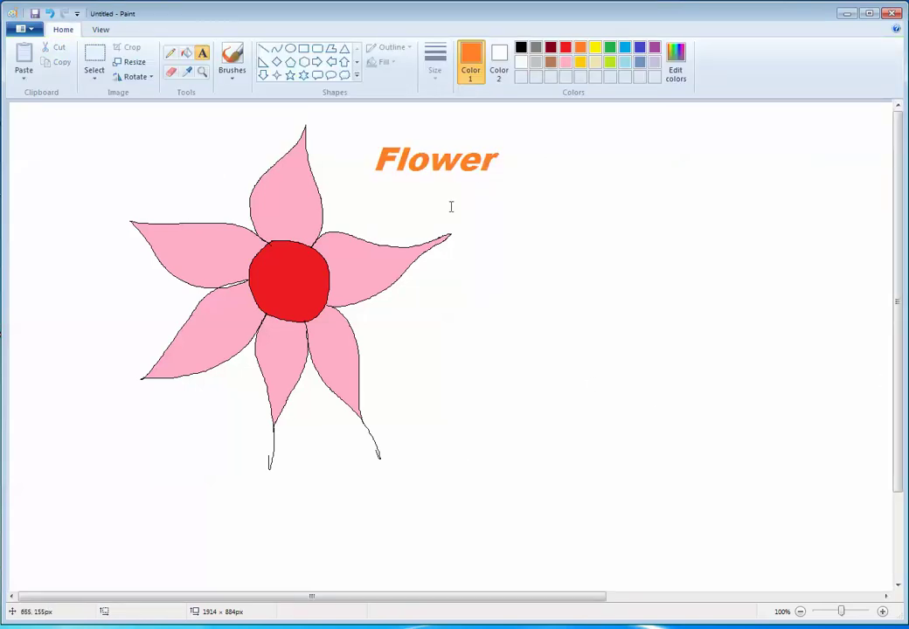
Scribble over the flower and the "Flower" title with the Eraser
left_click(171, 73)
mouse_move(267, 133)
left_mouse_down()
mouse_move(239, 262)
mouse_move(304, 131)
mouse_move(226, 356)
mouse_move(299, 229)
mouse_move(226, 389)
mouse_move(300, 204)
mouse_move(226, 336)
mouse_move(305, 175)
mouse_move(259, 264)
mouse_move(303, 199)
mouse_move(202, 159)
left_mouse_up()
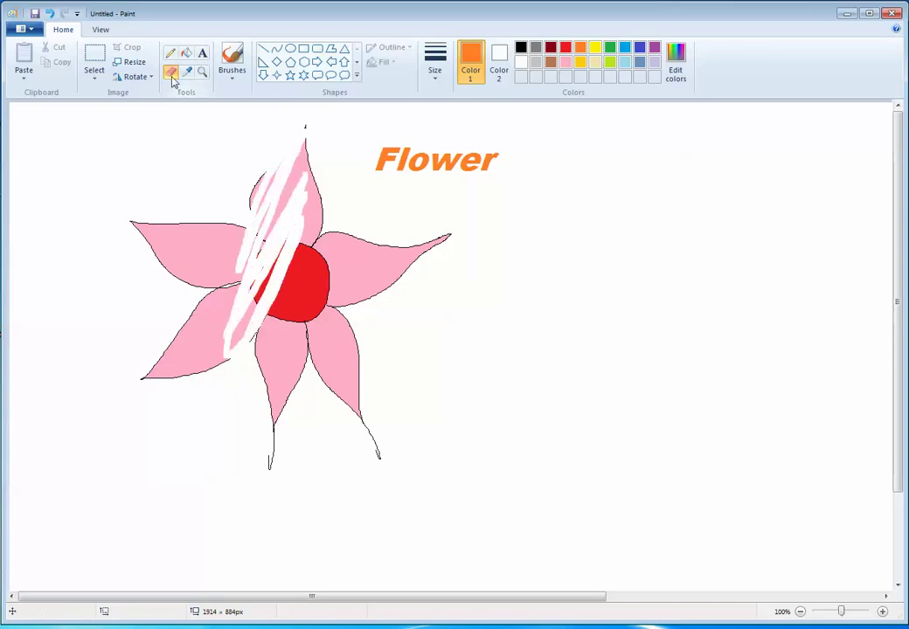
mouse_move(269, 187)
left_mouse_down()
mouse_move(258, 339)
mouse_move(199, 262)
mouse_move(162, 229)
mouse_move(148, 241)
mouse_move(197, 203)
mouse_move(223, 361)
mouse_move(381, 261)
mouse_move(353, 341)
mouse_move(345, 270)
mouse_move(509, 122)
left_mouse_up()
mouse_move(427, 144)
left_mouse_down()
mouse_move(477, 174)
mouse_move(428, 172)
mouse_move(382, 141)
mouse_move(468, 189)
mouse_move(413, 176)
left_mouse_up()
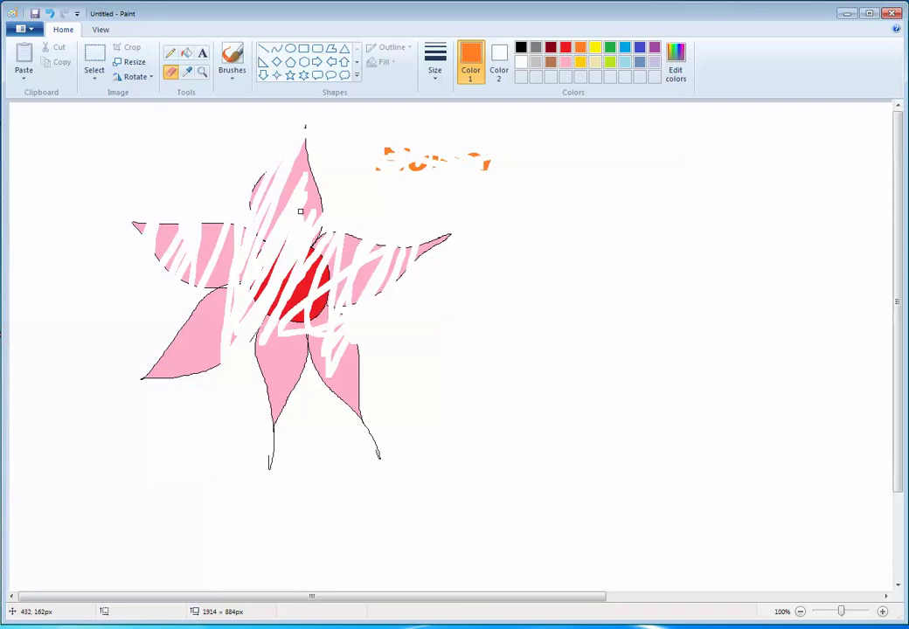
Undo and redo the recent eraser strokes several times, ending with the title restored
key("ctrl+z")
key("ctrl+z")
key("ctrl+z")
key("ctrl+z")
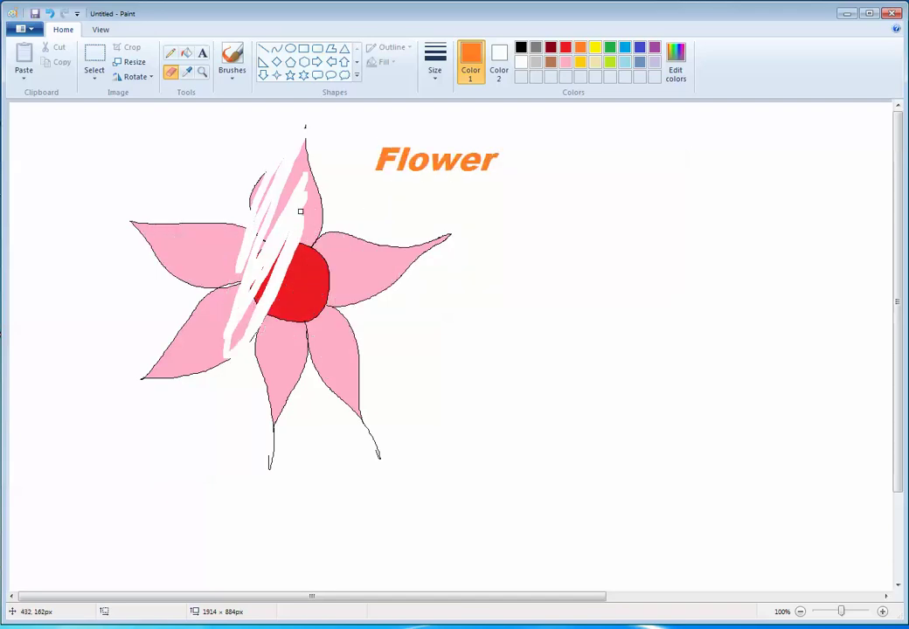
key("ctrl+y")
key("ctrl+y")
key("ctrl+y")
key("ctrl+z")
key("ctrl+z")
key("ctrl+z")
key("ctrl+y")
key("ctrl+z")
Erase more strokes across the flower's centre, and undo all the erasing along with the "Flower" title
mouse_move(347, 264)
left_mouse_down()
mouse_move(313, 302)
mouse_move(325, 265)
mouse_move(312, 260)
mouse_move(273, 305)
mouse_move(322, 239)
mouse_move(267, 293)
mouse_move(251, 286)
mouse_move(284, 218)
mouse_move(243, 252)
mouse_move(211, 259)
left_mouse_up()
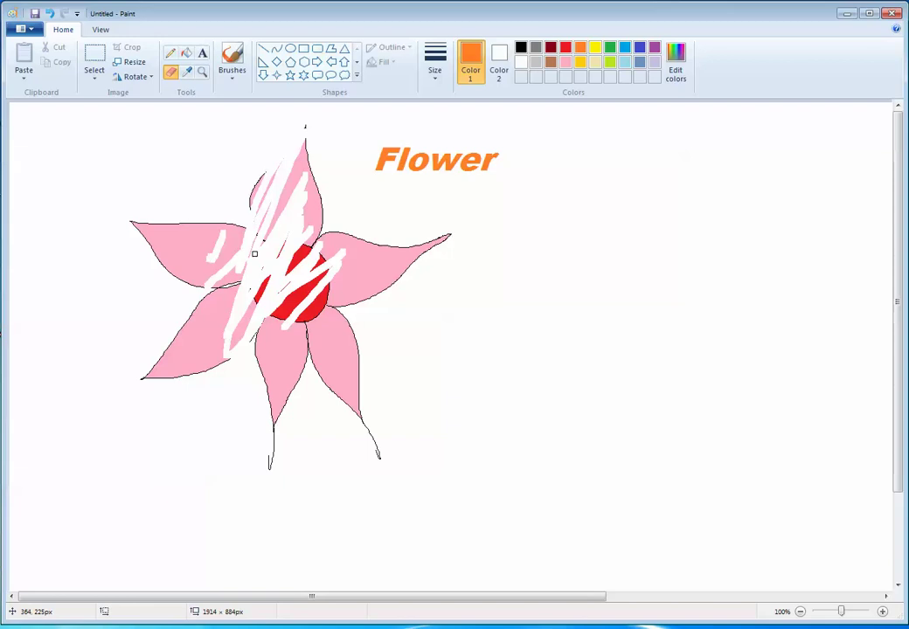
key("ctrl+z")
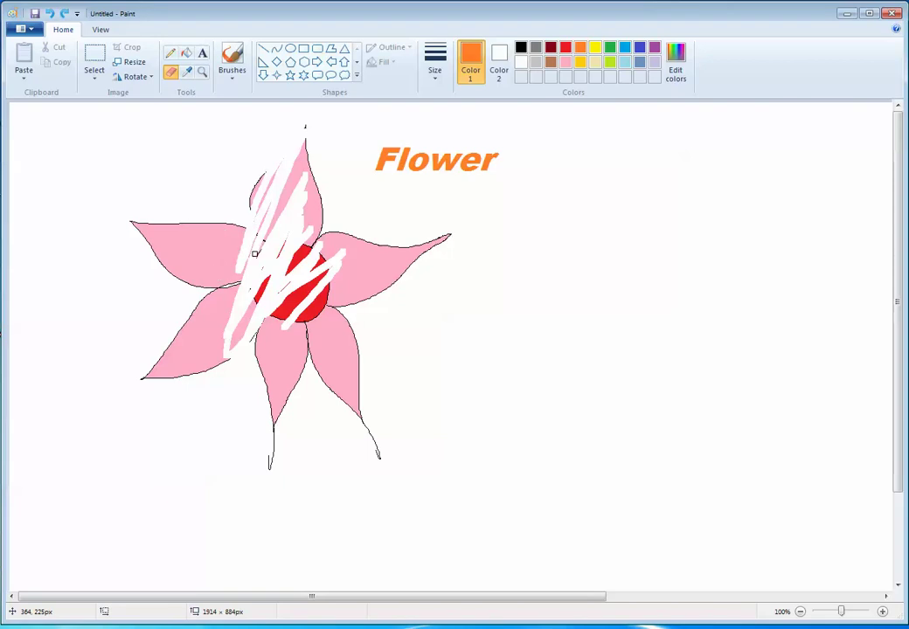
key("ctrl+z")
key("ctrl+z")
key("ctrl+z")
key("ctrl+z")
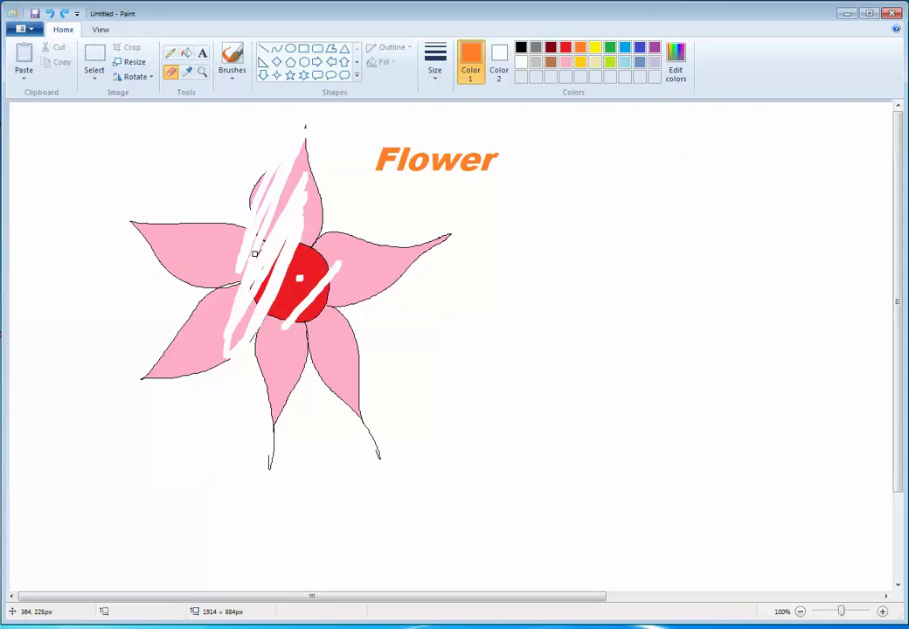
key("ctrl+z")
key("ctrl+z")
key("ctrl+z")
key("ctrl+z")
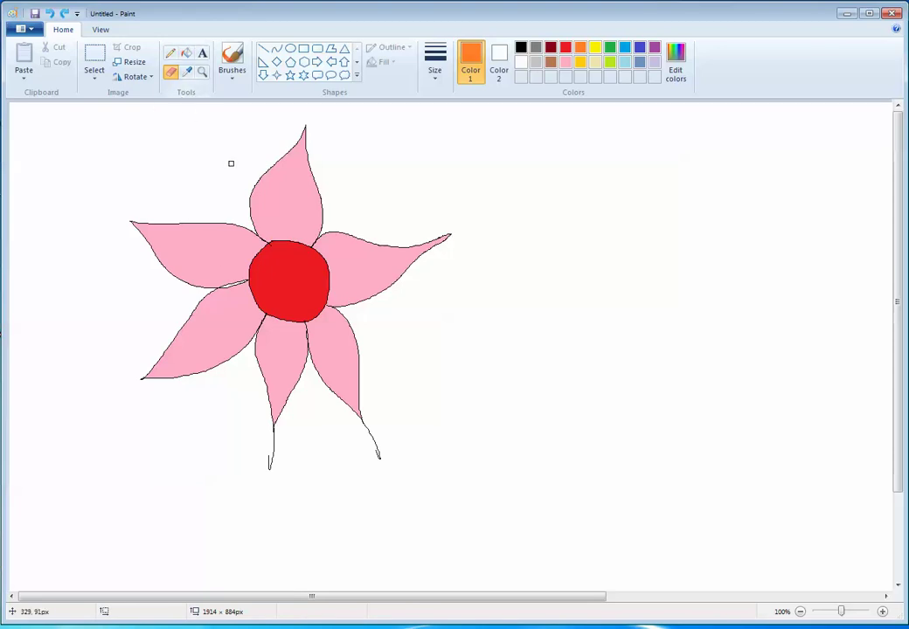
Scribble over the flower with the Eraser, and delete the remaining drawing using two rectangular selections
mouse_move(229, 162)
left_mouse_down()
mouse_move(288, 221)
mouse_move(241, 272)
mouse_move(223, 276)
mouse_move(305, 168)
mouse_move(291, 189)
mouse_move(255, 321)
mouse_move(266, 367)
mouse_move(226, 384)
mouse_move(229, 356)
mouse_move(267, 305)
mouse_move(234, 297)
mouse_move(232, 234)
mouse_move(175, 269)
mouse_move(147, 260)
left_mouse_up()
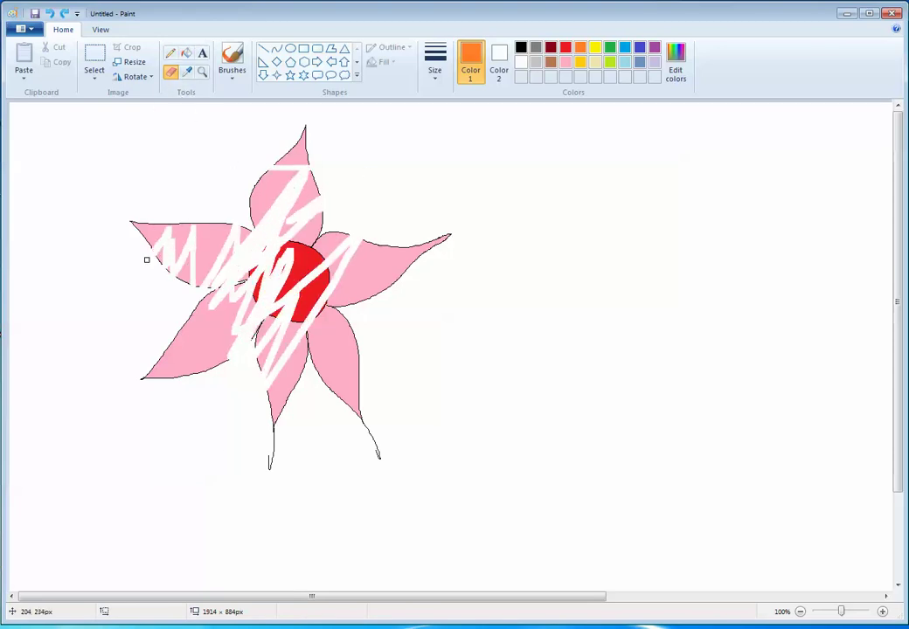
left_click(95, 60)
left_click_drag(175, 106, 459, 466)
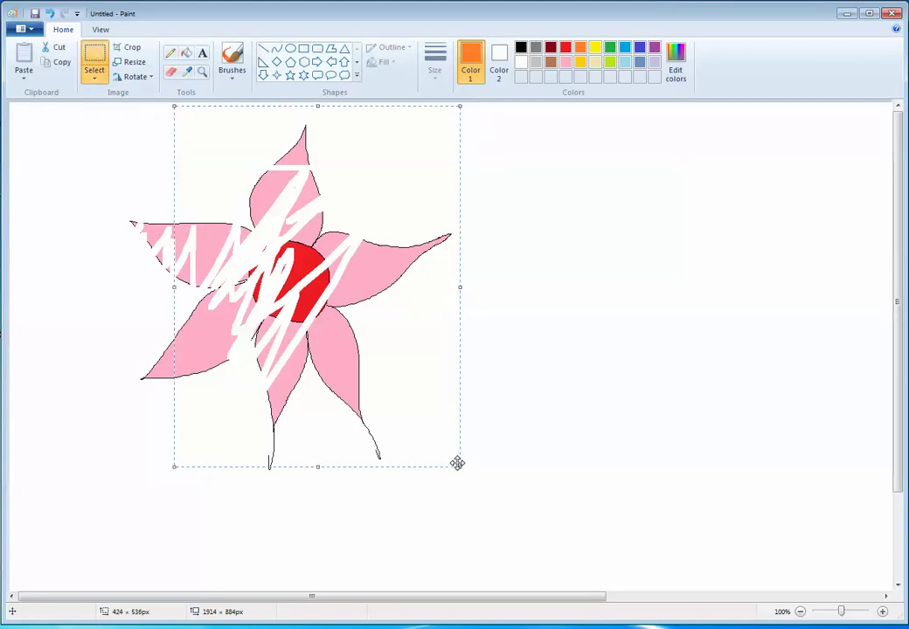
key("Delete")
left_click_drag(106, 173, 250, 387)
key("Delete")
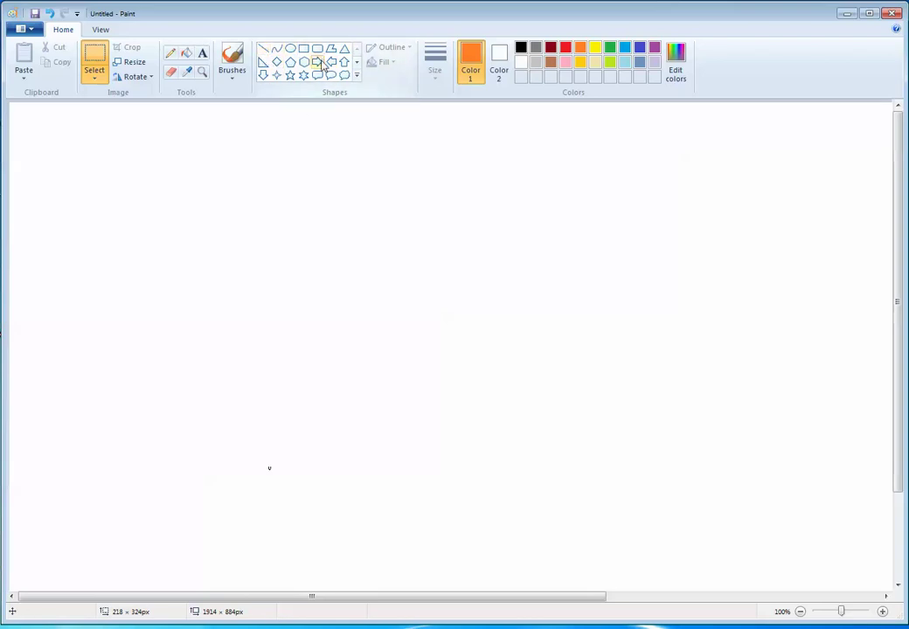
Set the Line tool to the thickest size, draw an orange horizontal line about 549 px long, and undo the line
left_click(263, 50)
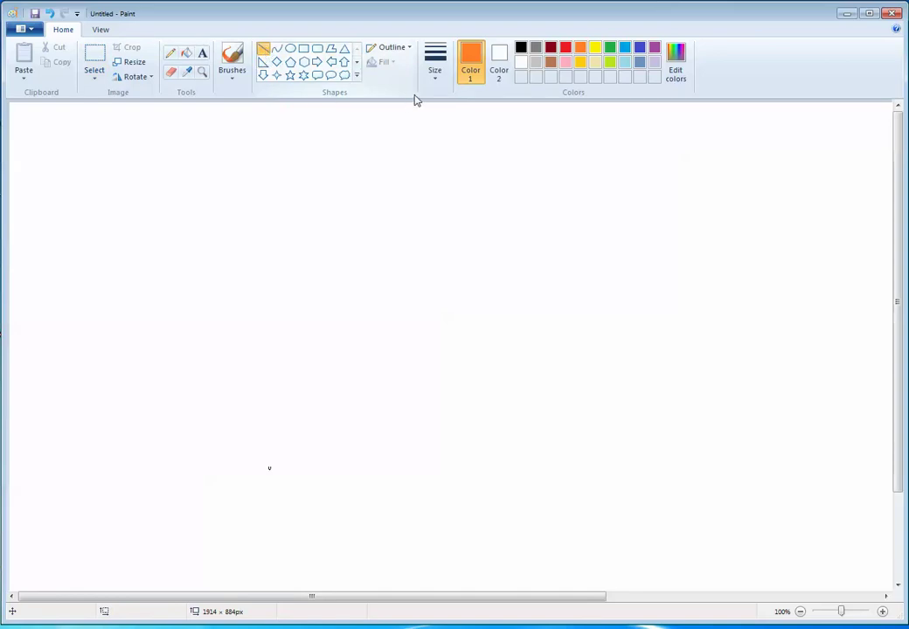
left_click(437, 82)
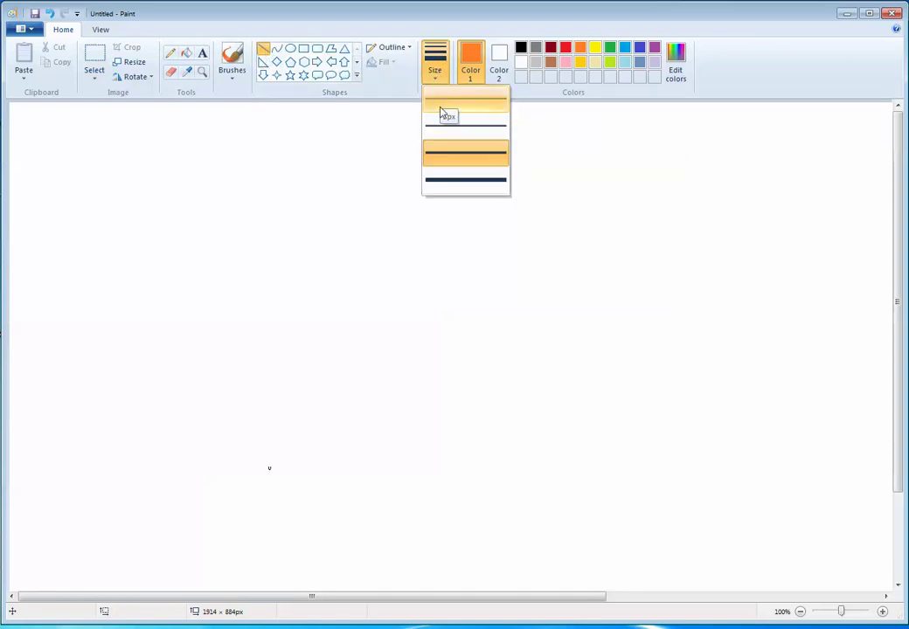
left_click(450, 181)
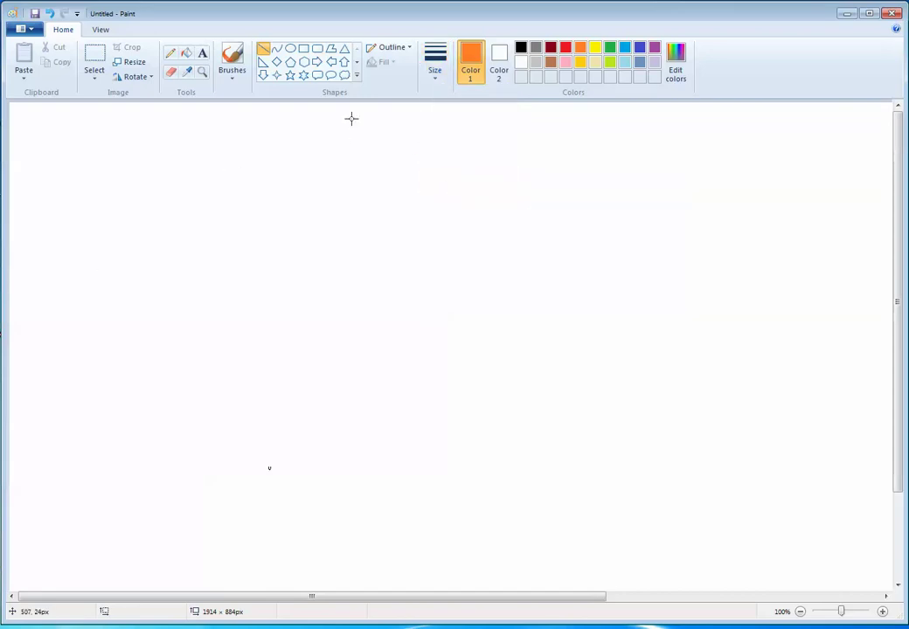
mouse_move(78, 277)
left_mouse_down()
mouse_move(197, 289)
mouse_move(450, 275)
left_mouse_up()
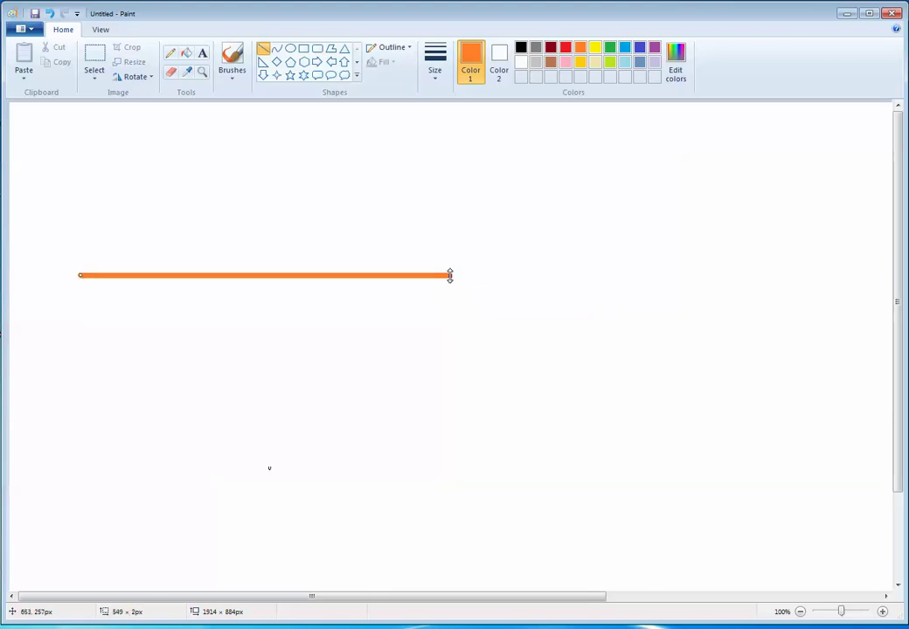
key("ctrl+z")
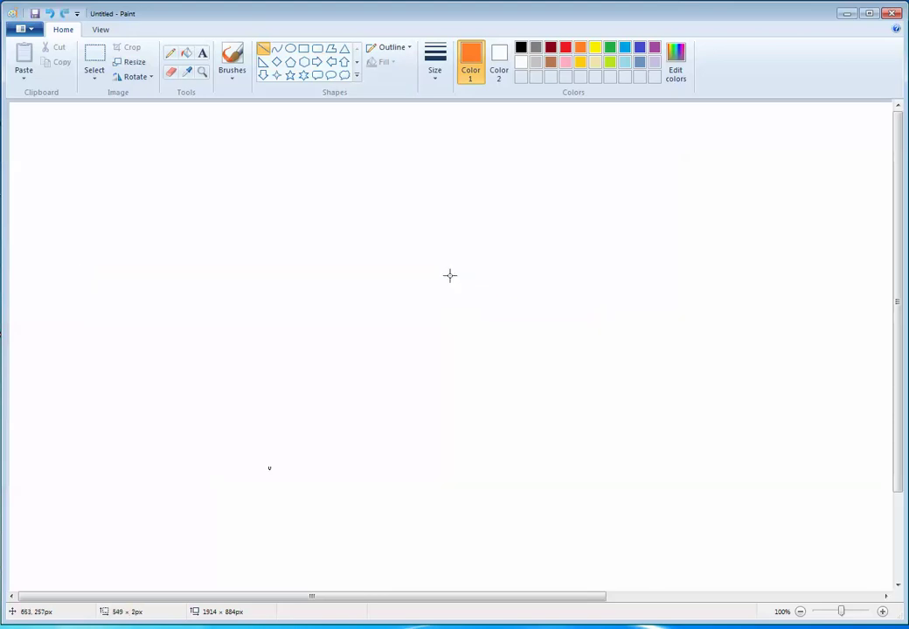
Draw a large plus from two straight black lines and a large X beside it from two diagonal black lines
left_click(521, 48)
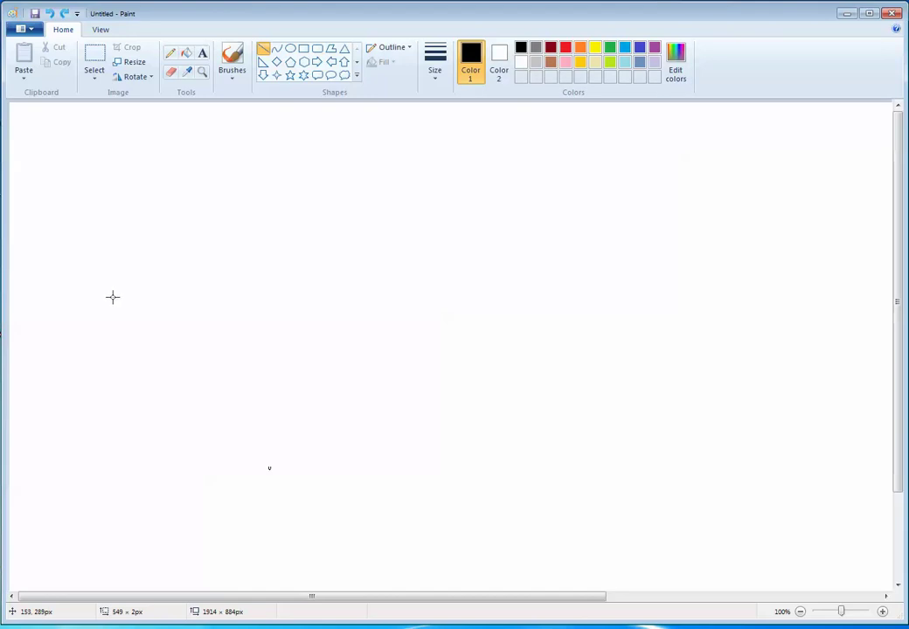
left_click_drag(112, 297, 530, 297)
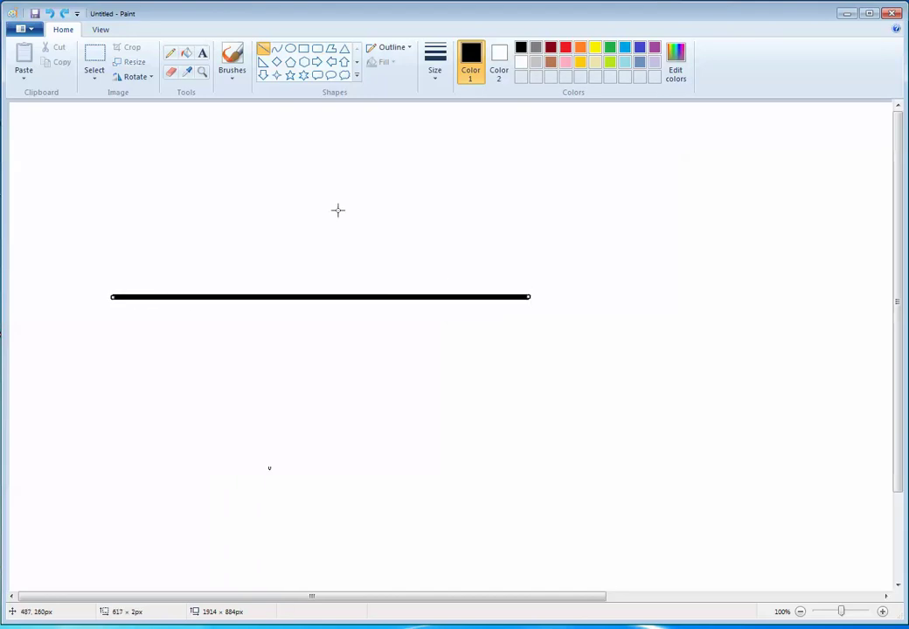
left_click_drag(315, 146, 316, 487)
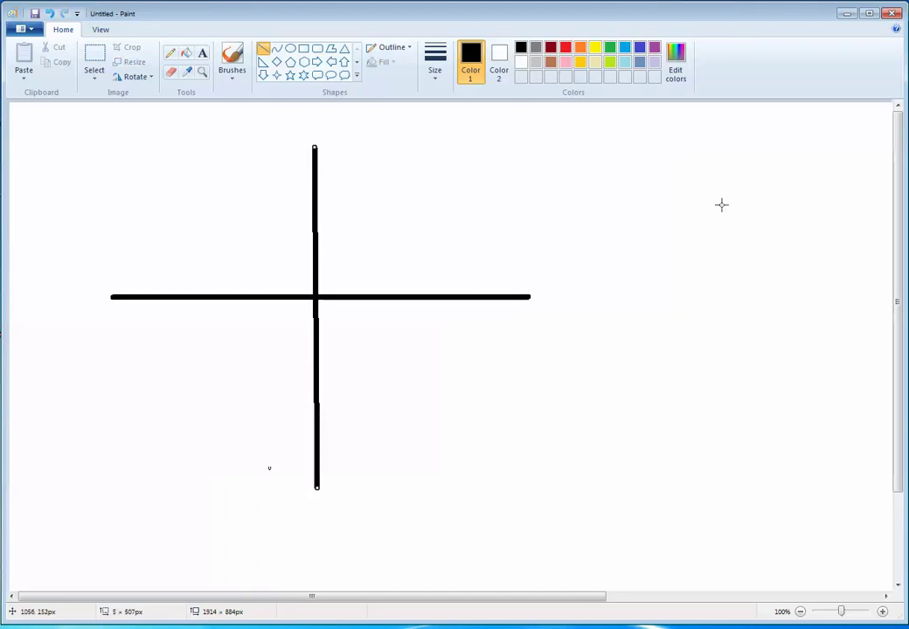
left_click_drag(722, 200, 535, 493)
left_click_drag(503, 173, 720, 469)
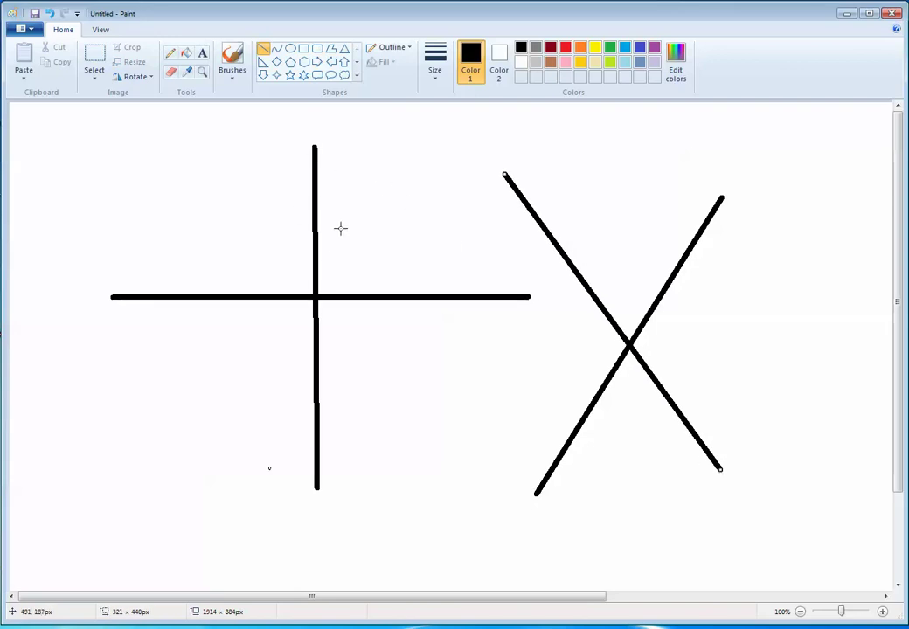
Undo all four black lines of the plus and the X
key("ctrl+z")
key("ctrl+z")
key("ctrl+z")
key("ctrl+z")
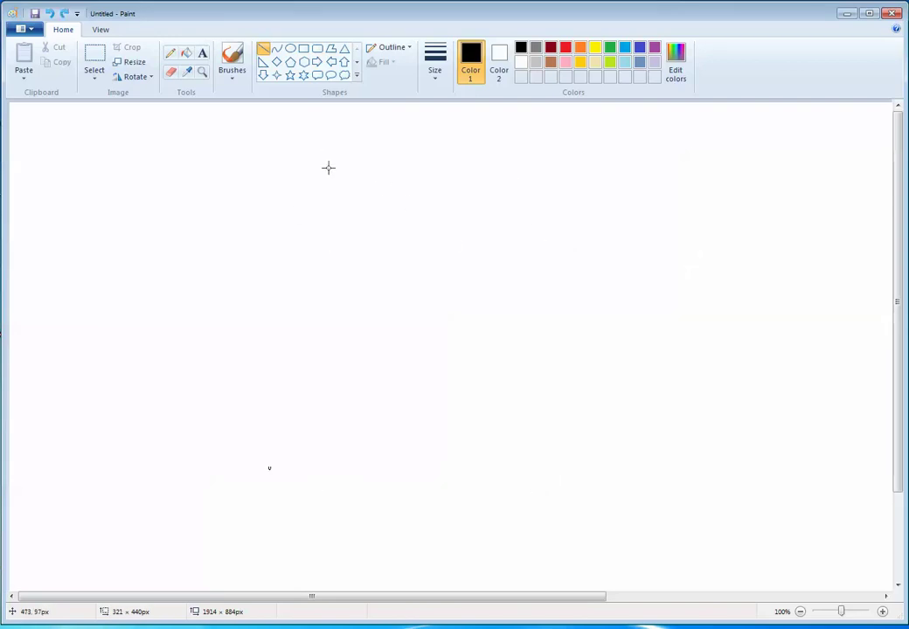
Draw a black Curve starting at the canvas's left edge, about 456 px wide, and bend it upward into a hill
left_click(276, 48)
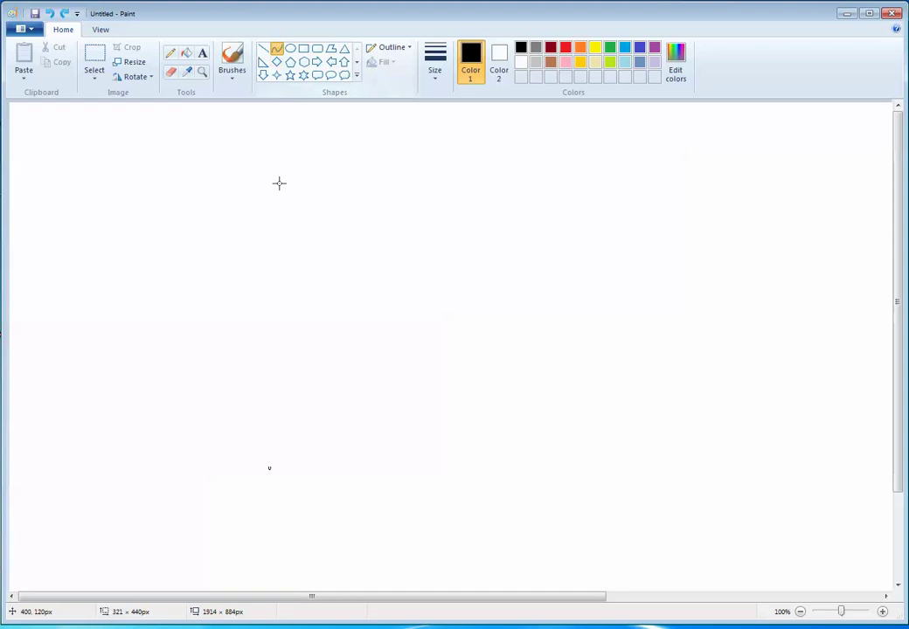
left_click_drag(11, 303, 316, 301)
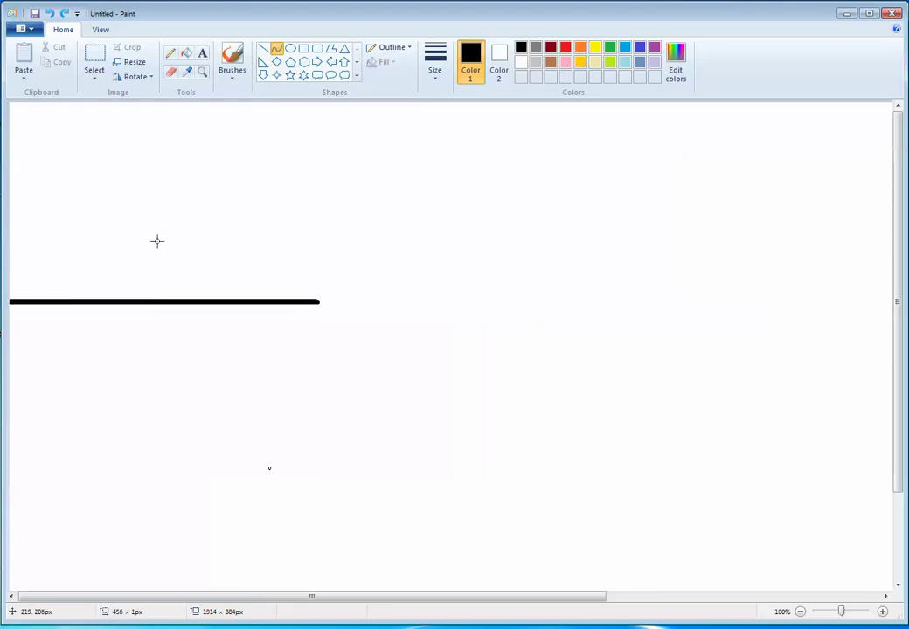
left_click_drag(157, 241, 174, 116)
left_click(279, 51)
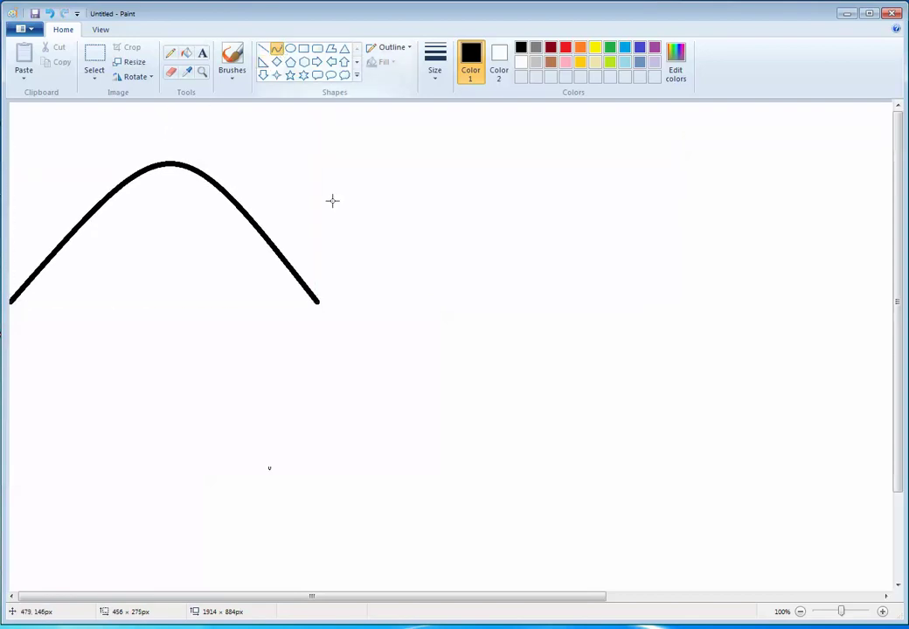
Draw a second curve about 434 px wide from the first hill's right end, bending it upward into a matching hill
left_click_drag(309, 294, 597, 292)
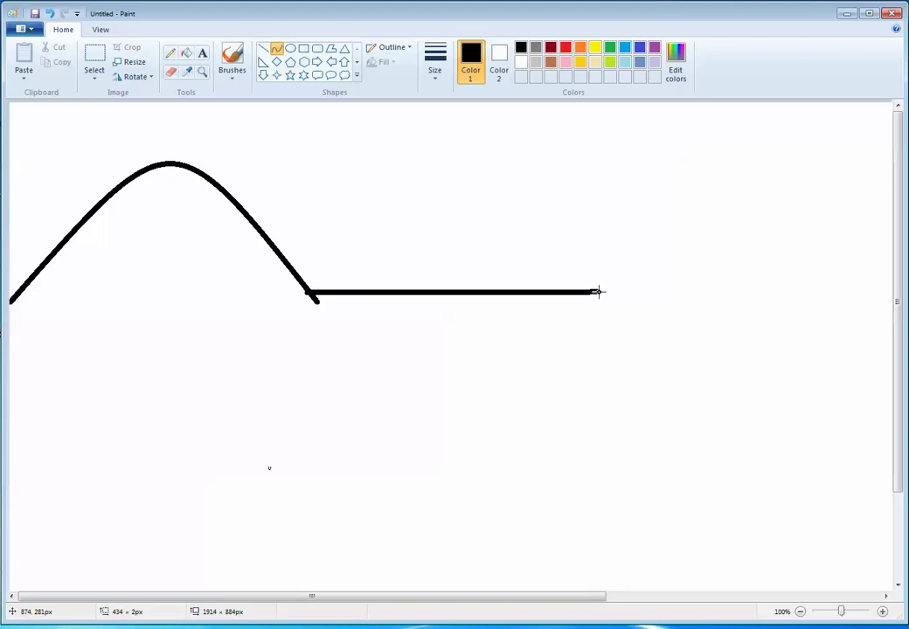
left_click_drag(452, 243, 452, 126)
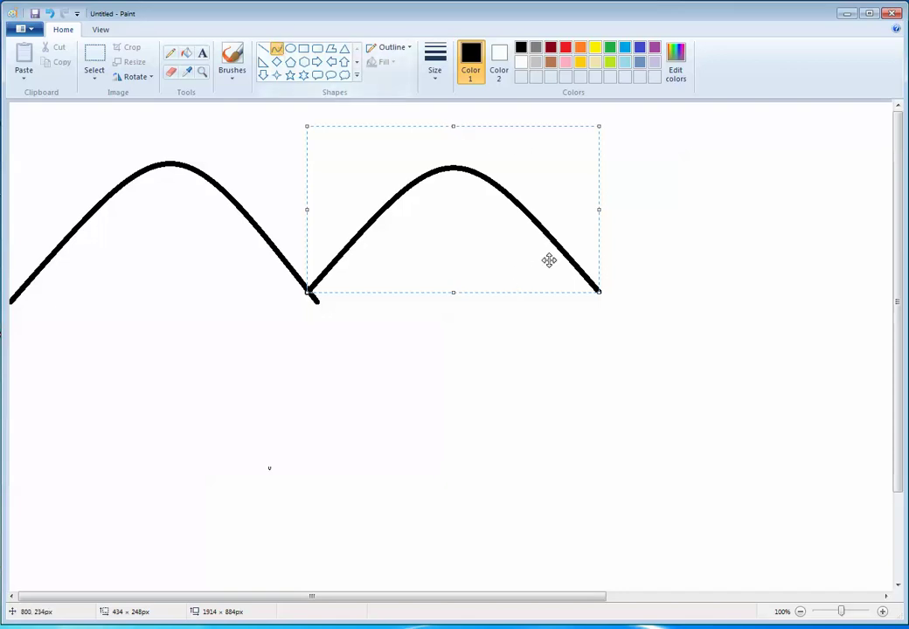
left_click(604, 267)
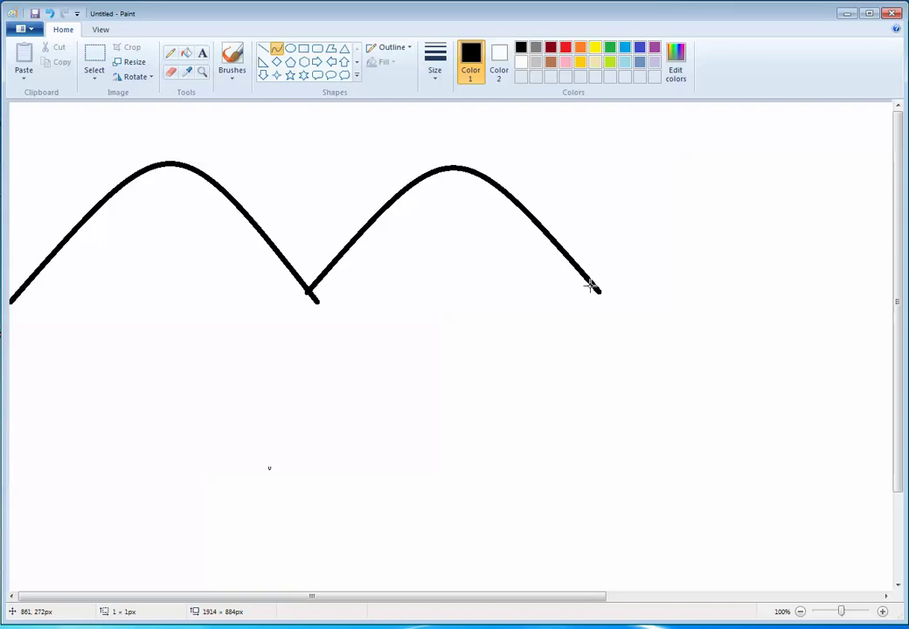
Draw a third curve about 460 px wide from the second hill's right end, bending it upward into a hill
left_click_drag(593, 288, 908, 286)
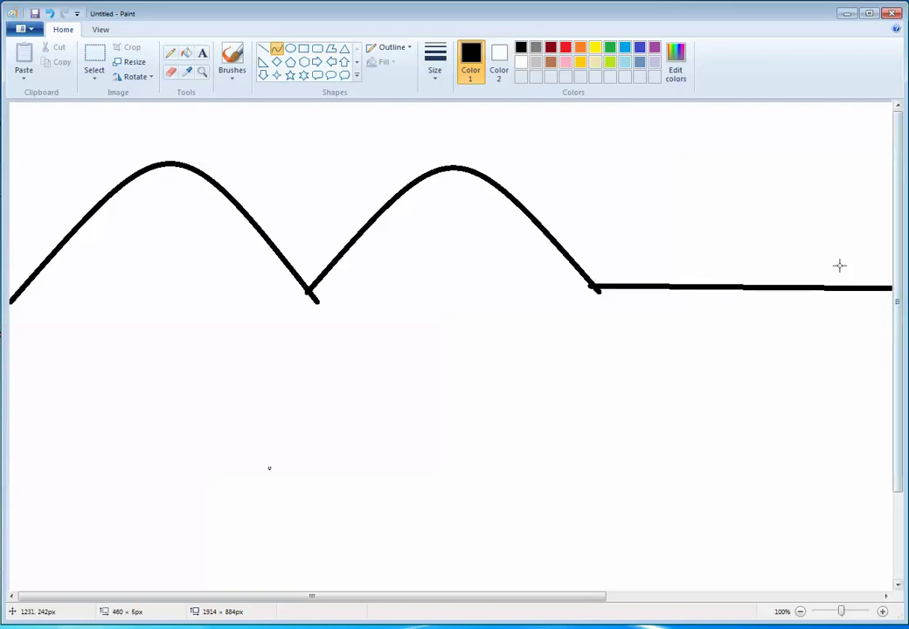
left_click_drag(783, 245, 737, 121)
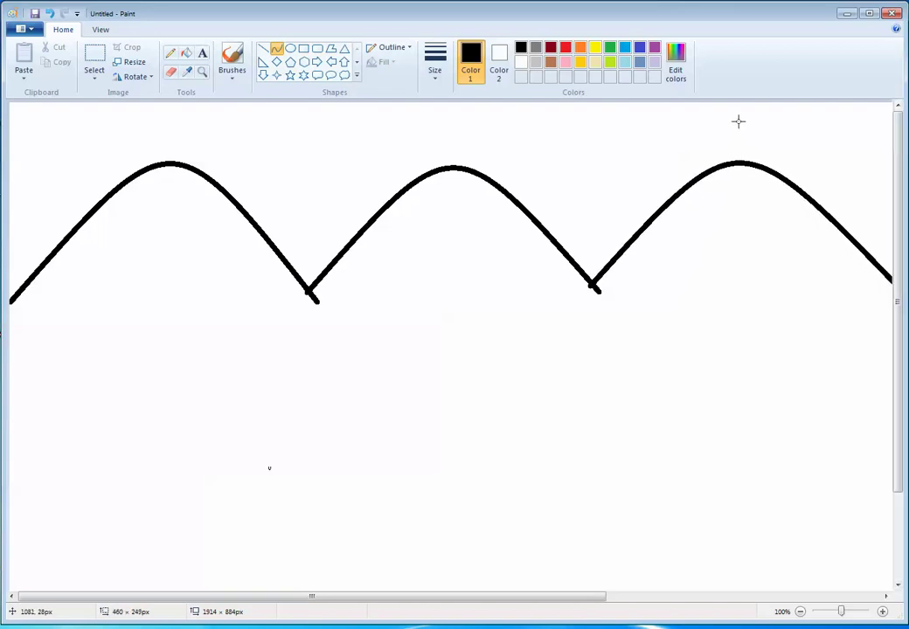
left_click(738, 121)
left_click(640, 308)
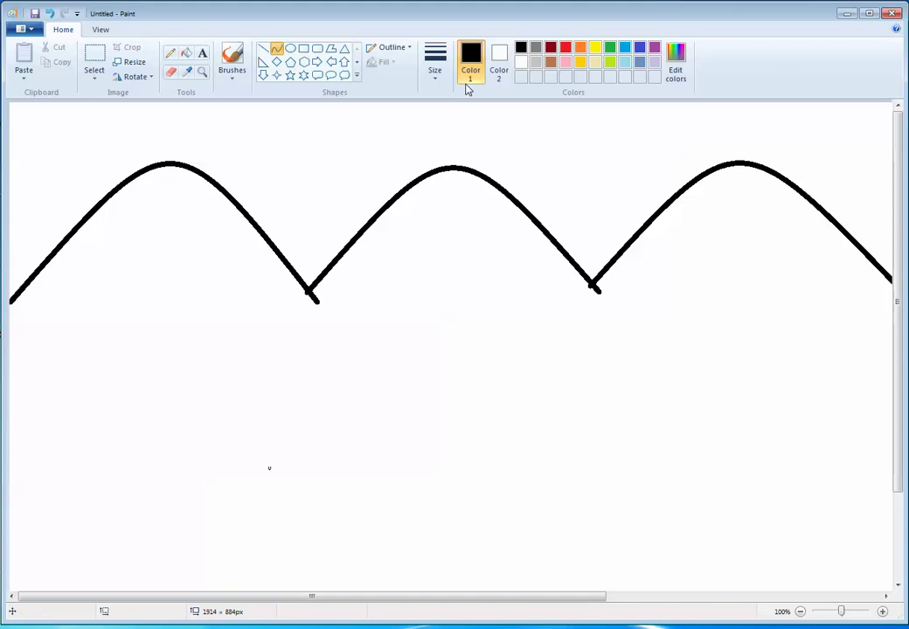
Draw a small circle about 100 × 105 px below the first hill and a larger upright oval beside it
left_click(291, 51)
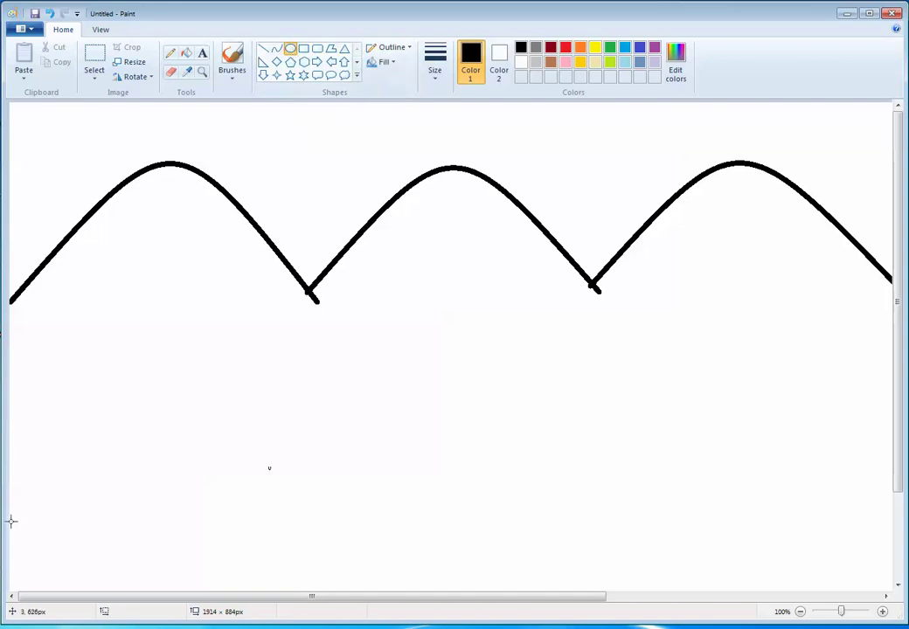
left_click_drag(58, 368, 125, 438)
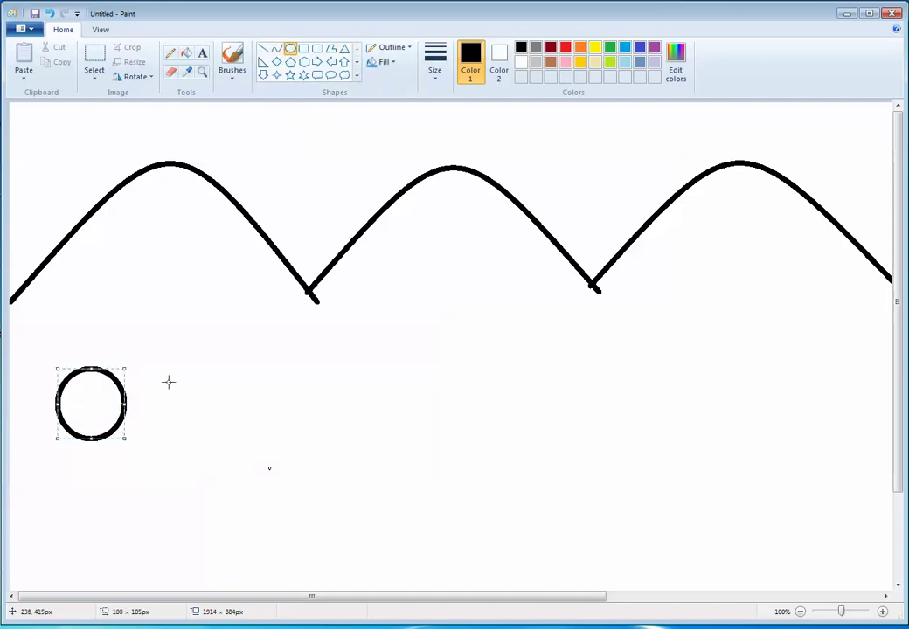
left_click_drag(160, 332, 267, 466)
left_click(104, 410)
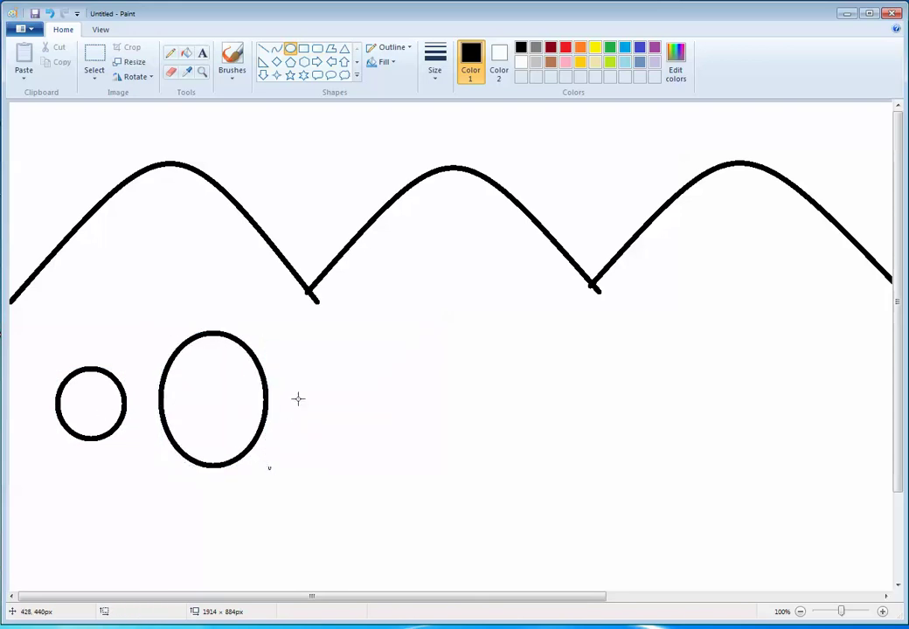
Draw a third oval to the right of the upright one, and enlarge it to about 275 × 259 px
left_click_drag(330, 355, 481, 474)
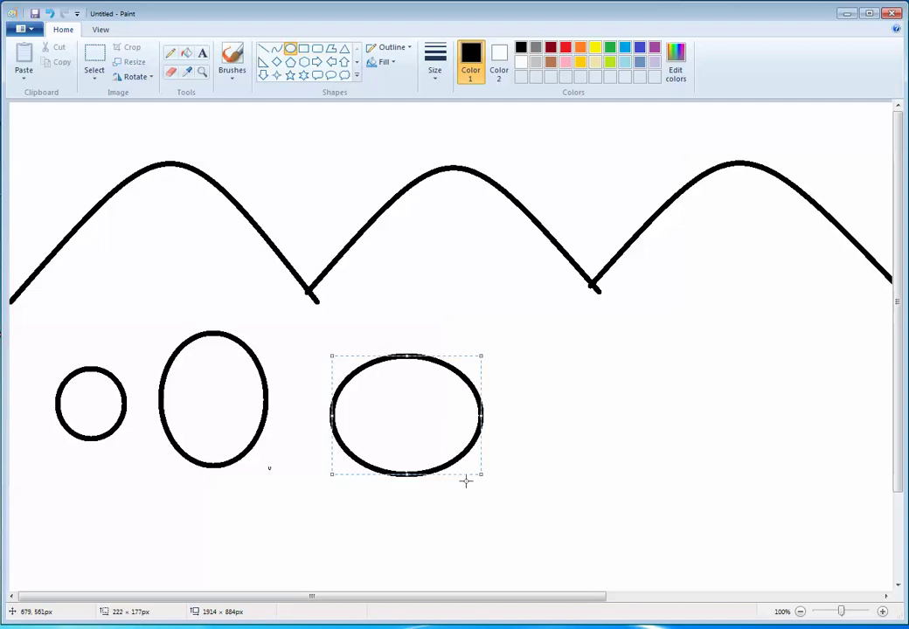
mouse_move(407, 472)
left_mouse_down()
mouse_move(409, 509)
mouse_move(407, 488)
left_mouse_up()
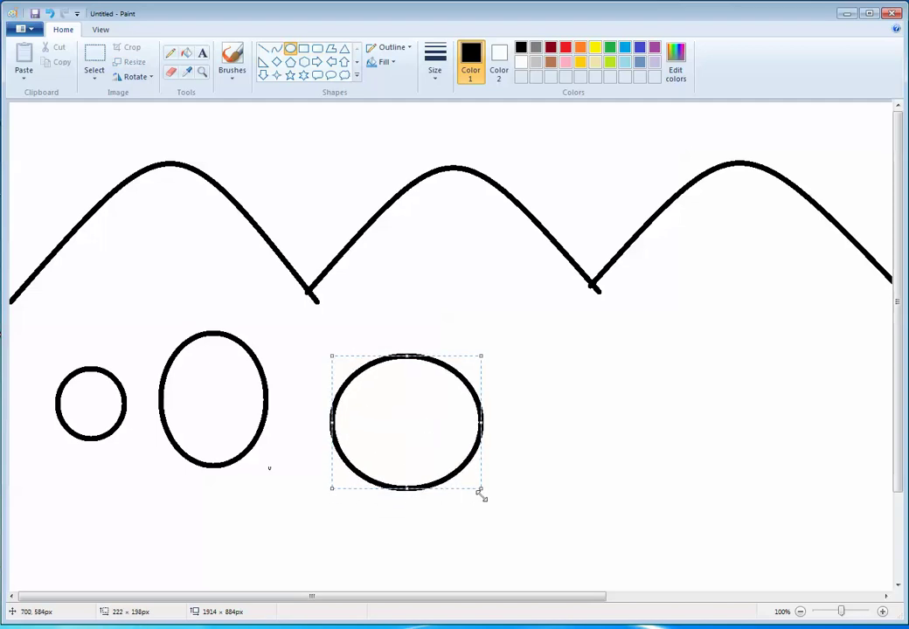
left_click_drag(481, 490, 517, 530)
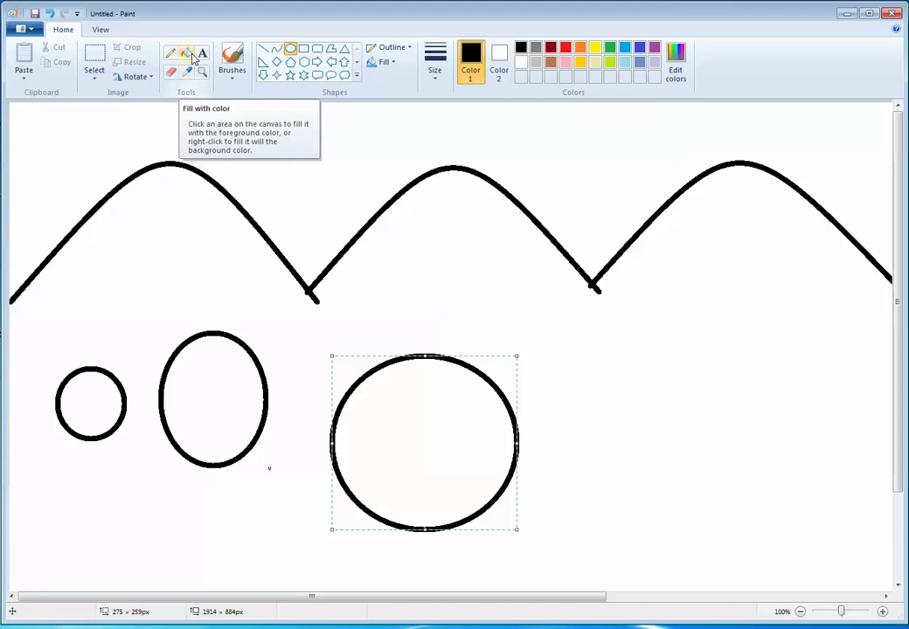
Paint a thick red band around the inside of the largest circle with the Oil brush
left_click(240, 82)
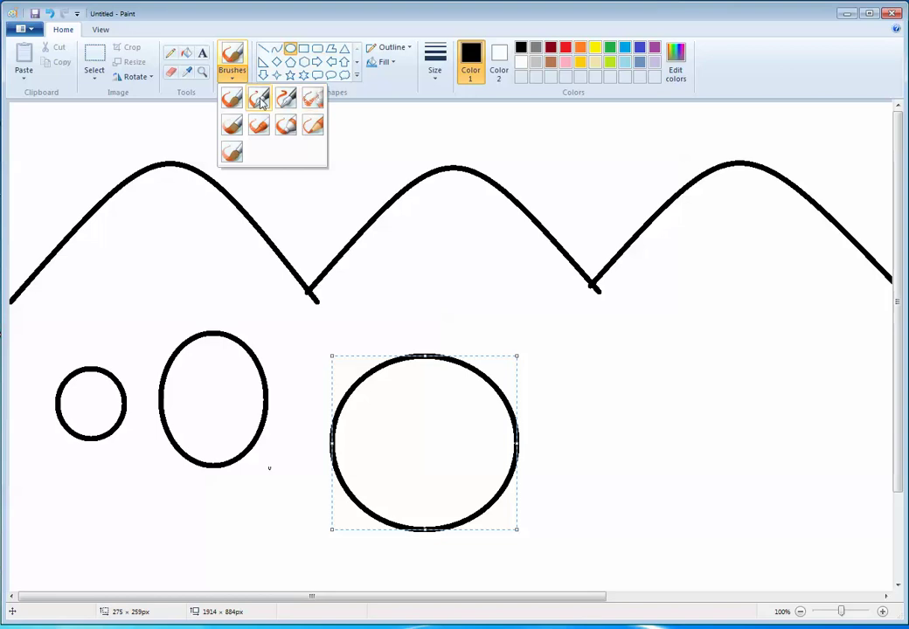
left_click(233, 125)
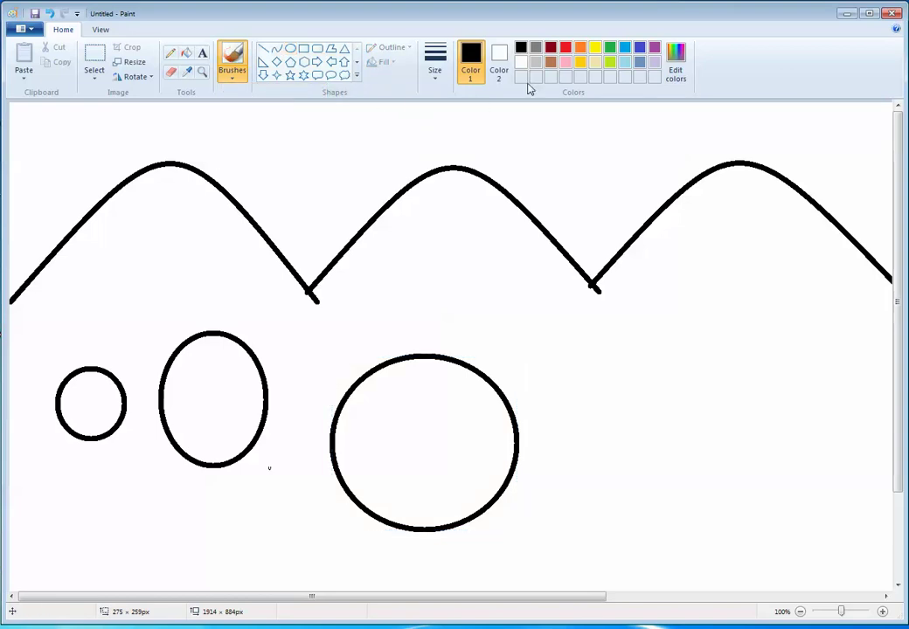
left_click(565, 48)
mouse_move(454, 399)
left_mouse_down()
mouse_move(428, 388)
mouse_move(398, 388)
mouse_move(353, 415)
mouse_move(344, 450)
mouse_move(377, 505)
mouse_move(423, 518)
mouse_move(461, 509)
mouse_move(484, 494)
mouse_move(503, 457)
mouse_move(490, 398)
mouse_move(434, 372)
mouse_move(368, 391)
mouse_move(345, 428)
mouse_move(347, 398)
mouse_move(411, 370)
left_mouse_up()
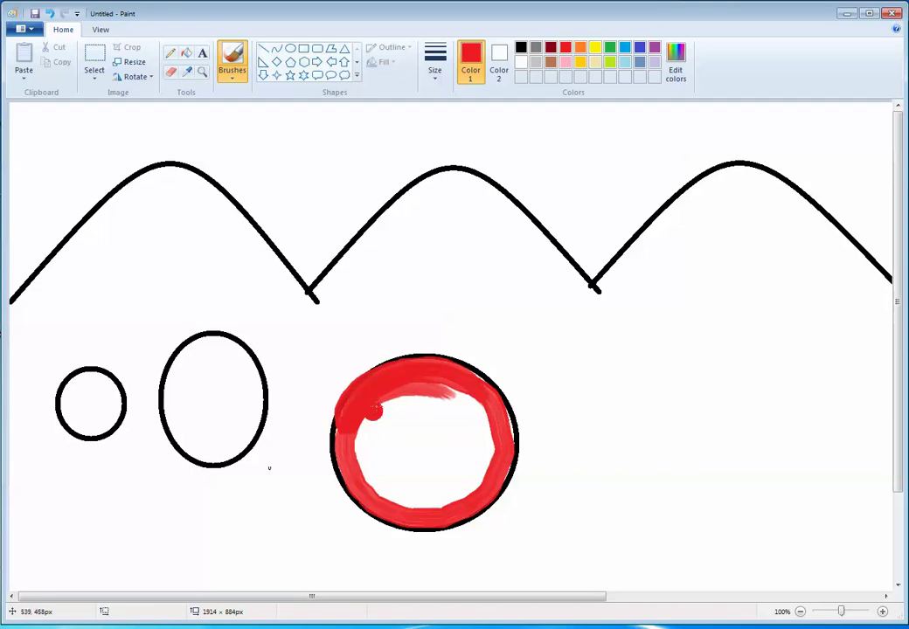
Paint the remaining white interior of the largest circle red with a different brush, covering the leftover gaps
left_click(232, 80)
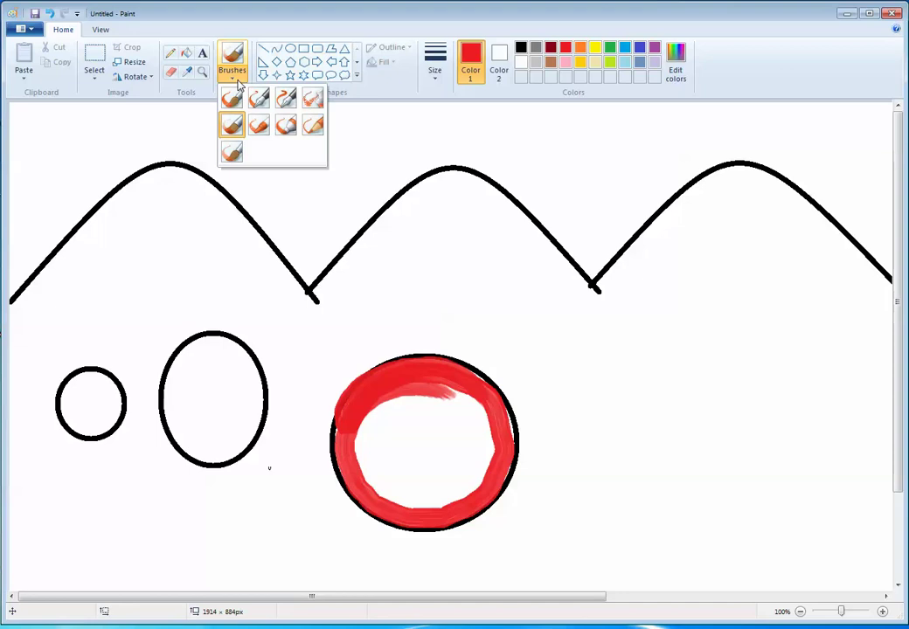
left_click(231, 124)
mouse_move(392, 403)
left_mouse_down()
mouse_move(373, 453)
mouse_move(385, 425)
mouse_move(376, 406)
mouse_move(406, 382)
mouse_move(376, 454)
mouse_move(437, 398)
mouse_move(420, 476)
mouse_move(394, 437)
mouse_move(420, 489)
mouse_move(419, 472)
mouse_move(463, 419)
mouse_move(469, 470)
mouse_move(420, 476)
mouse_move(380, 463)
mouse_move(374, 427)
left_mouse_up()
mouse_move(391, 479)
left_mouse_down()
mouse_move(401, 500)
mouse_move(411, 489)
mouse_move(437, 498)
mouse_move(454, 489)
mouse_move(422, 490)
left_mouse_up()
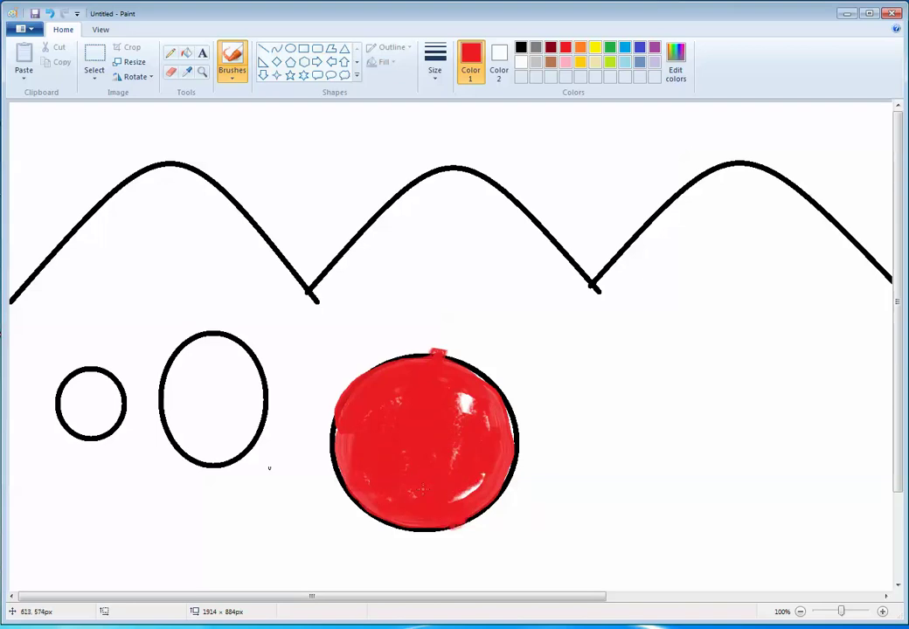
left_click_drag(487, 437, 470, 405)
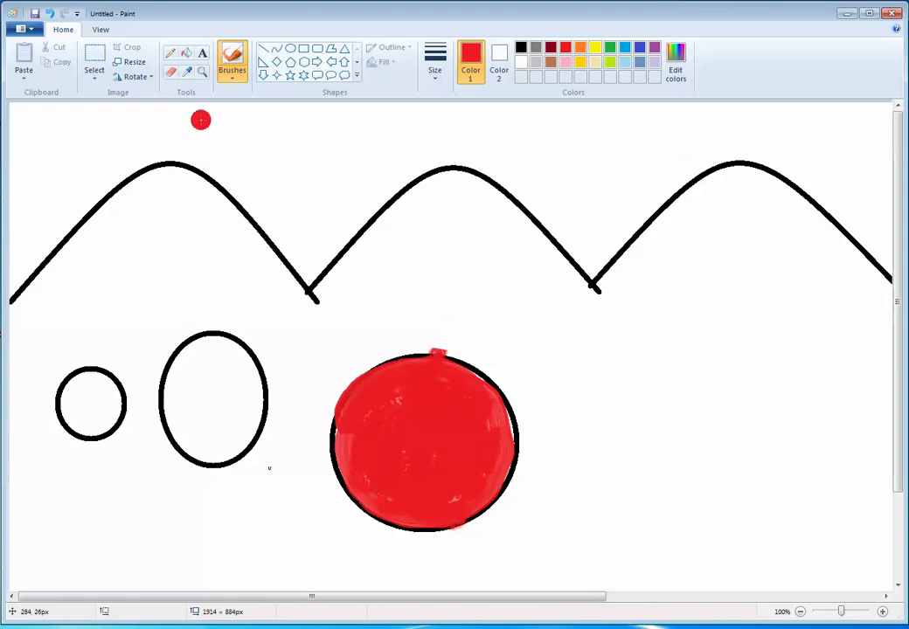
Fill the upright oval and the small circle with light blue, and refill the small circle with purple
left_click(186, 52)
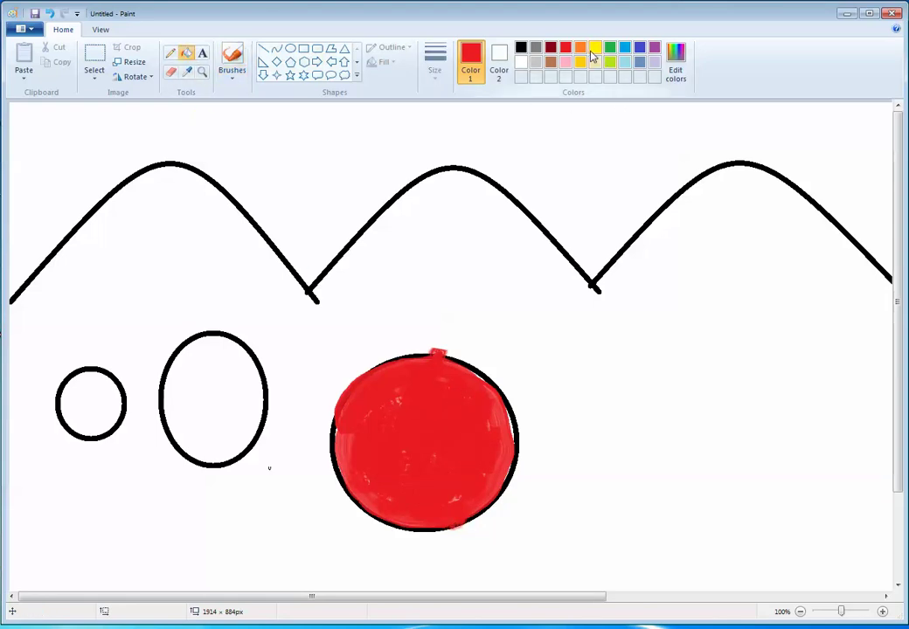
left_click(625, 49)
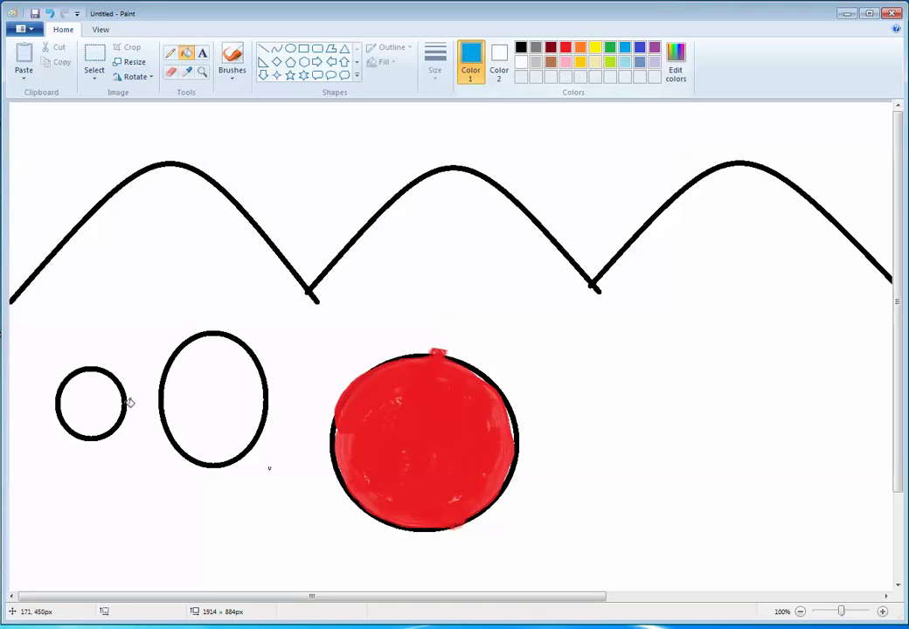
left_click(212, 378)
left_click(111, 399)
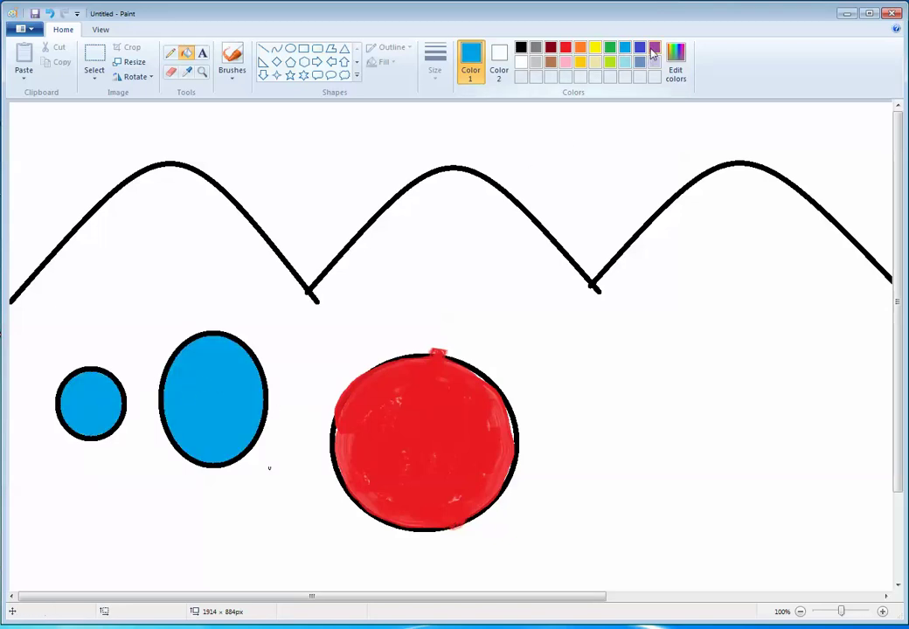
left_click(653, 49)
left_click(104, 397)
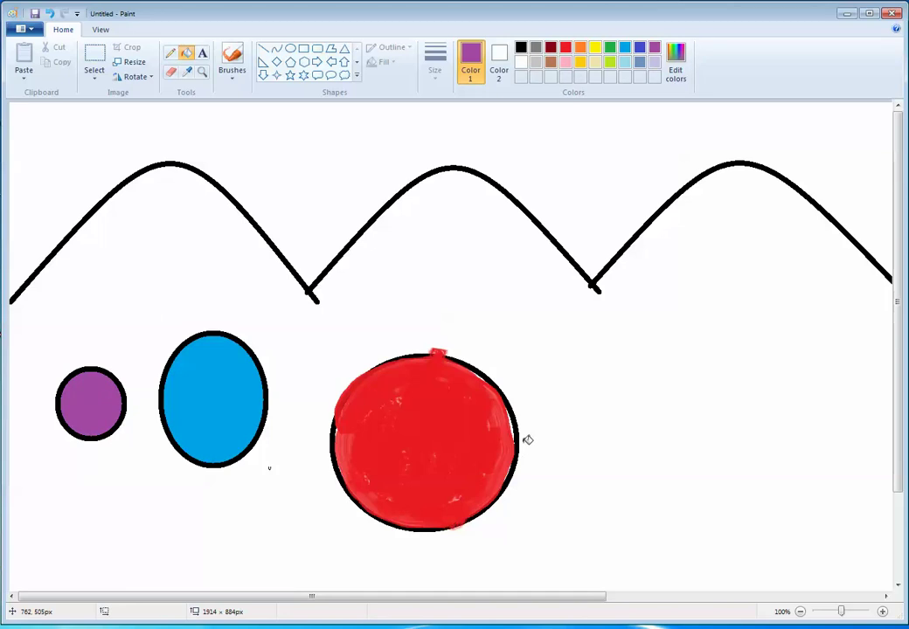
Draw a black rectangle about 175 × 182 px to the right of the red circle and a wide one about 401 × 140 px below it
left_click(521, 50)
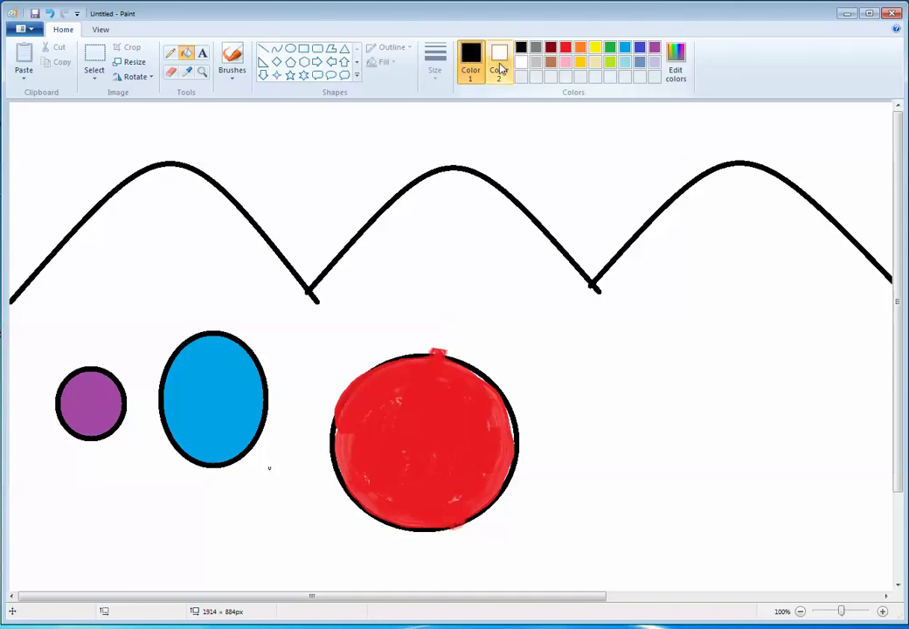
left_click(304, 50)
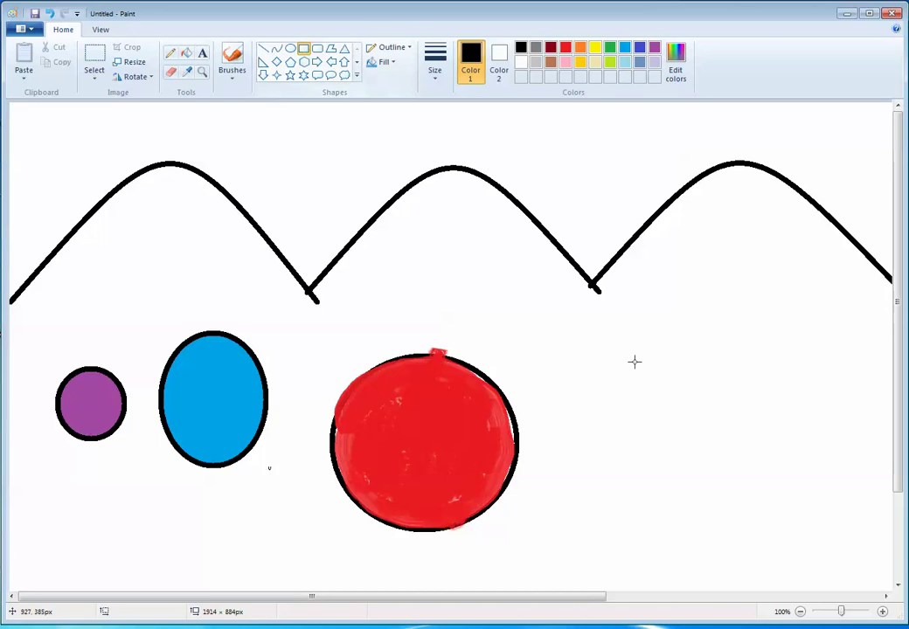
left_click_drag(548, 326, 669, 448)
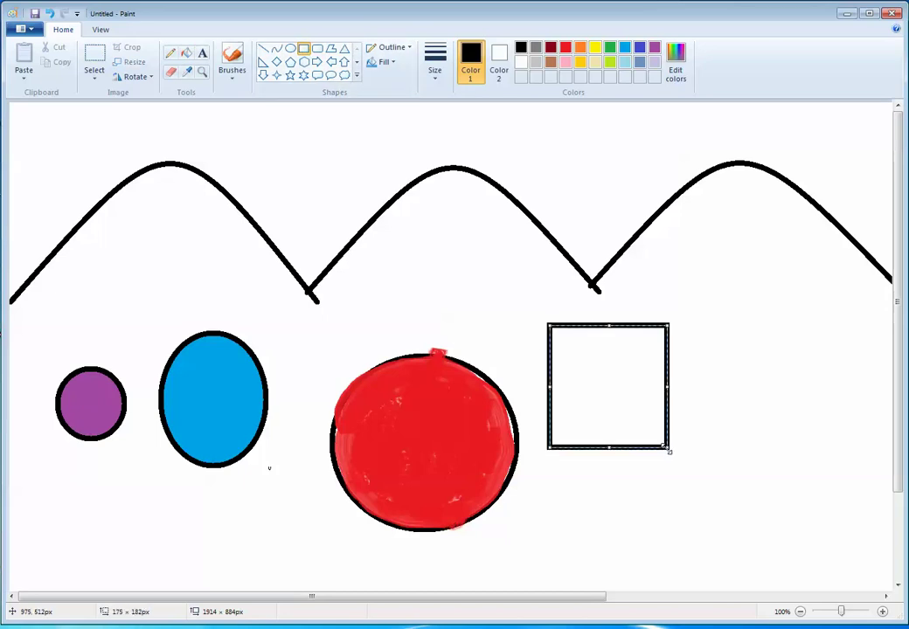
left_click_drag(574, 474, 843, 568)
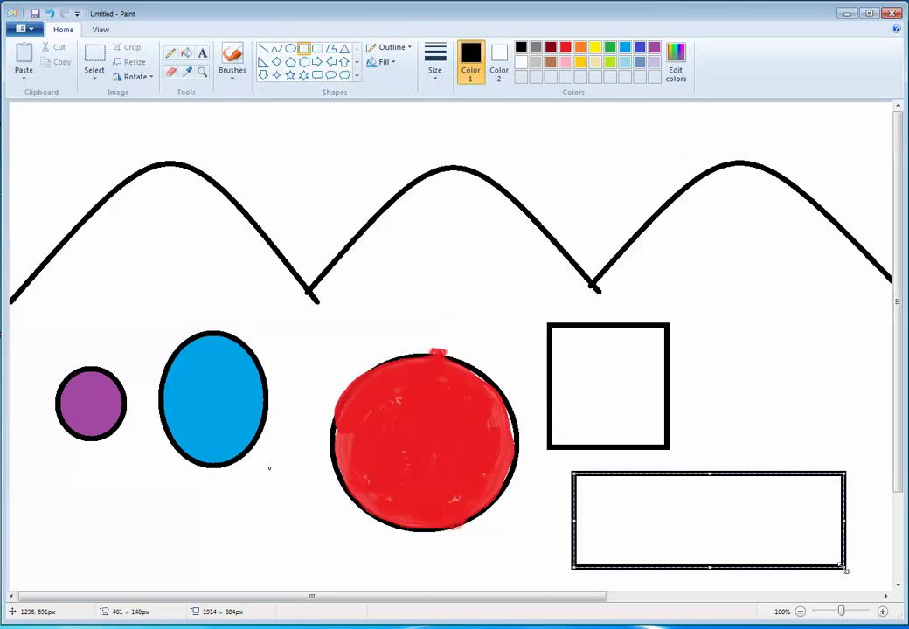
Draw a third rectangle about 184 × 169 px under the rightmost curve and a rounded rectangle about 174 × 144 px above the red circle
left_click(305, 52)
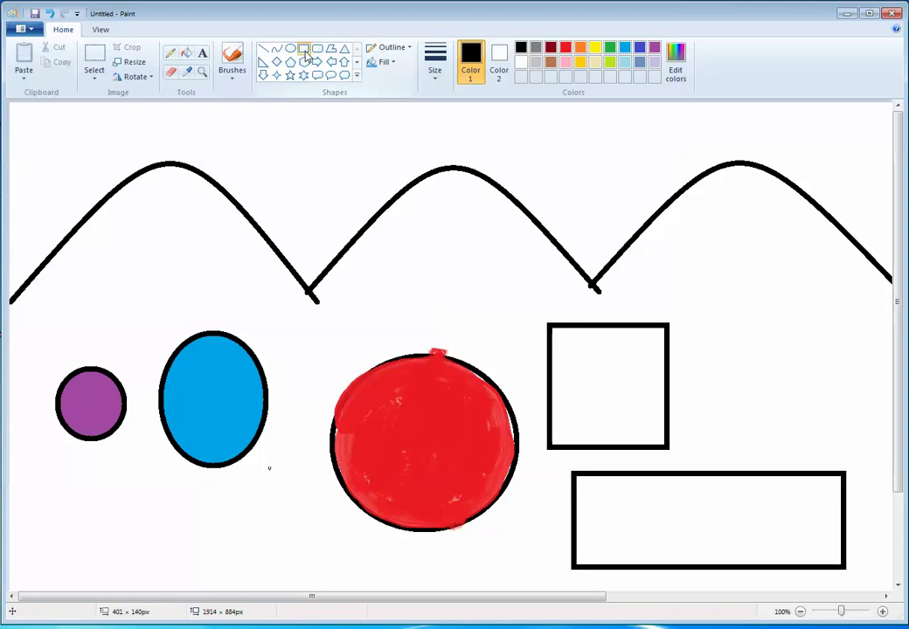
left_click_drag(703, 256, 829, 371)
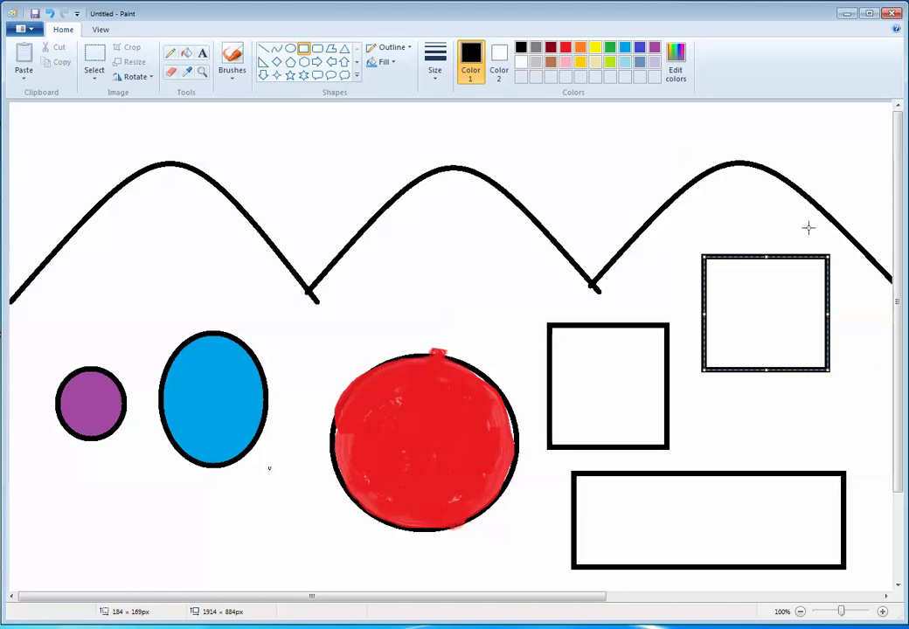
left_click(318, 49)
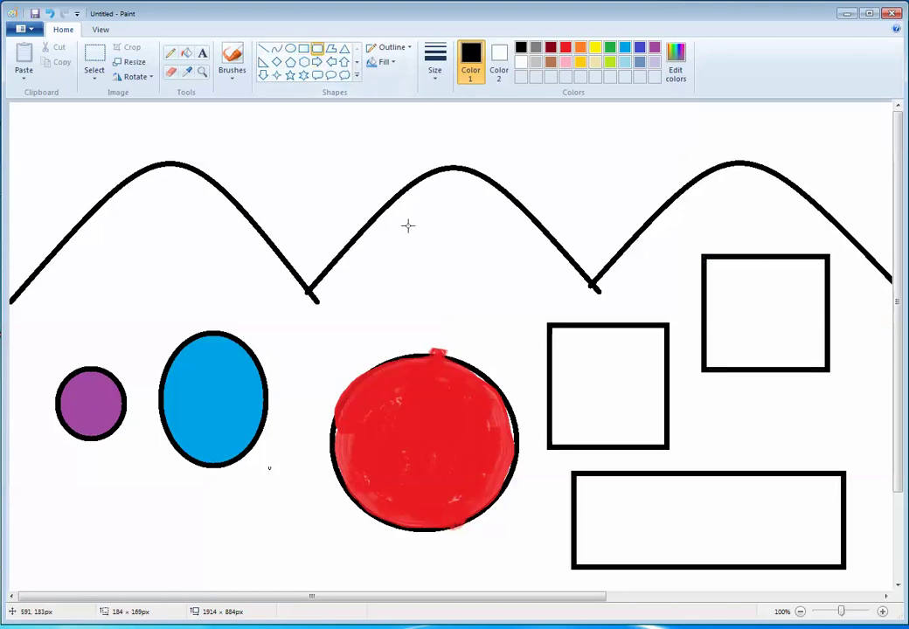
left_click_drag(408, 226, 525, 322)
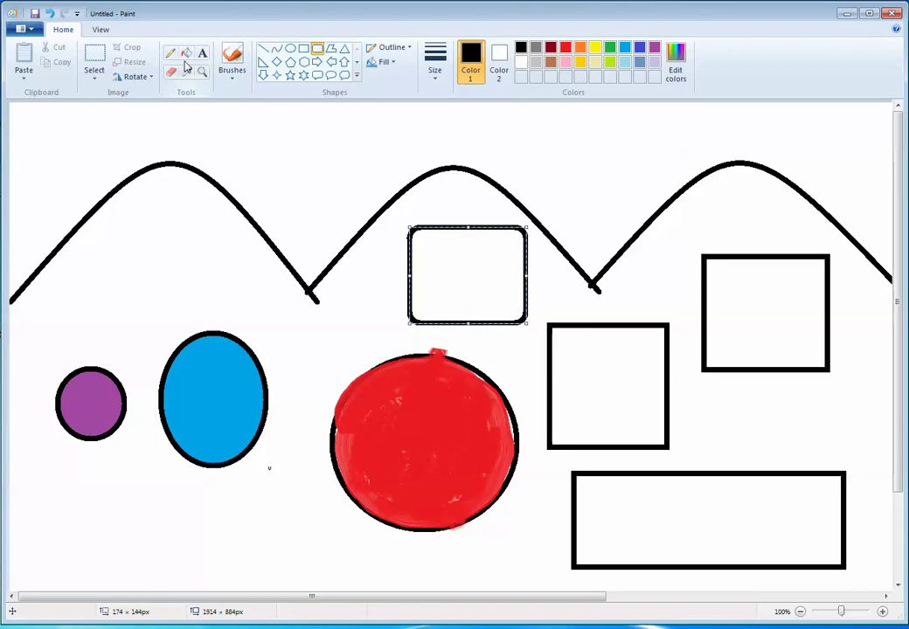
Select an area of about 1283 × 691 px around the shapes and curves, and delete its contents
left_click(94, 61)
left_click_drag(17, 123, 880, 587)
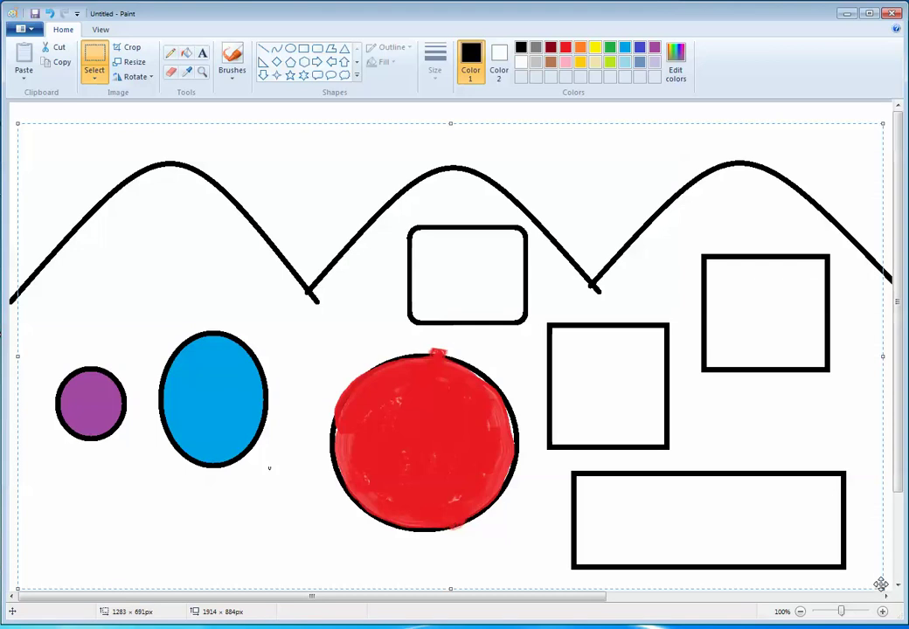
key("Delete")
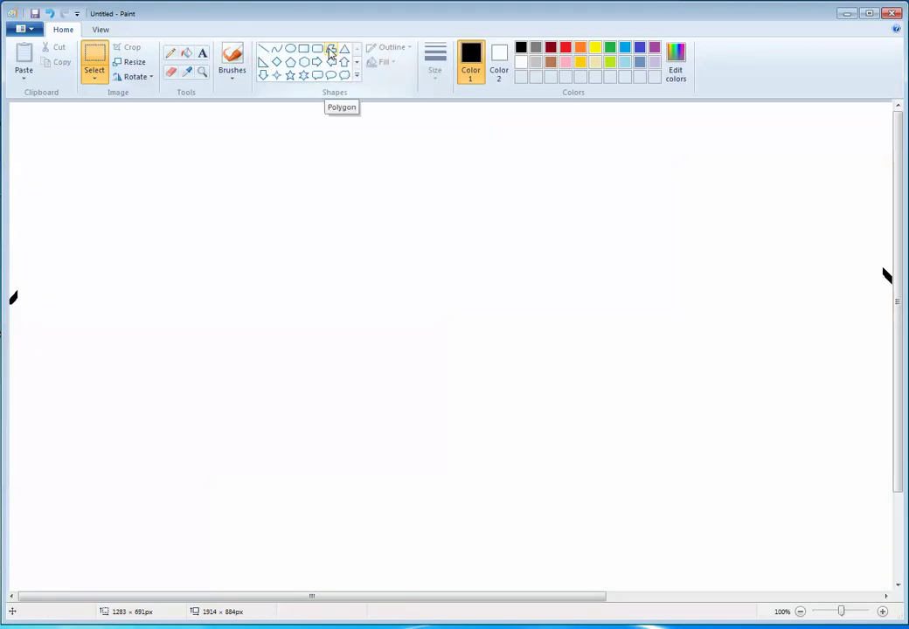
Draw a closed five-sided polygon about 521 × 405 px in the left half of the canvas
left_click(331, 50)
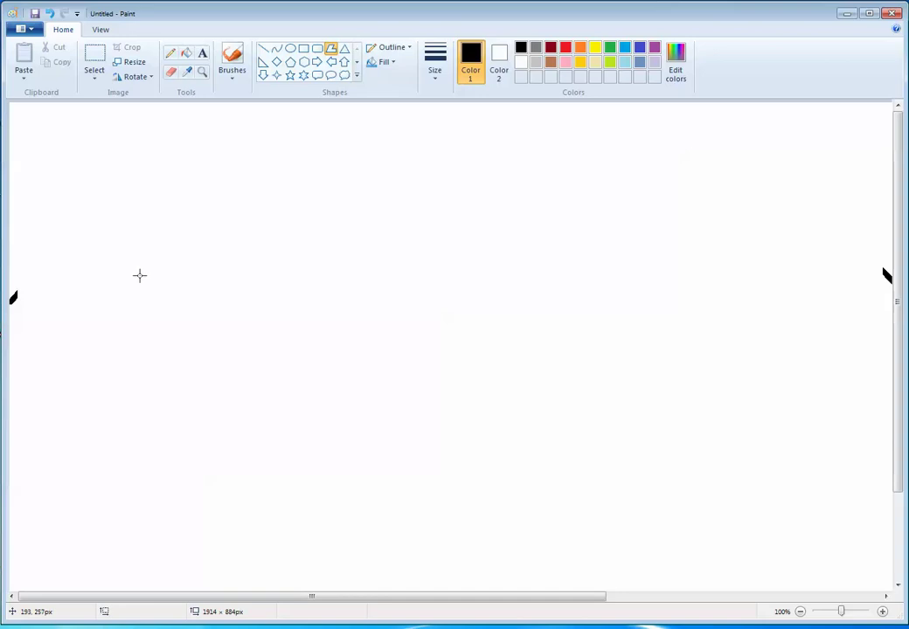
left_click_drag(120, 264, 203, 425)
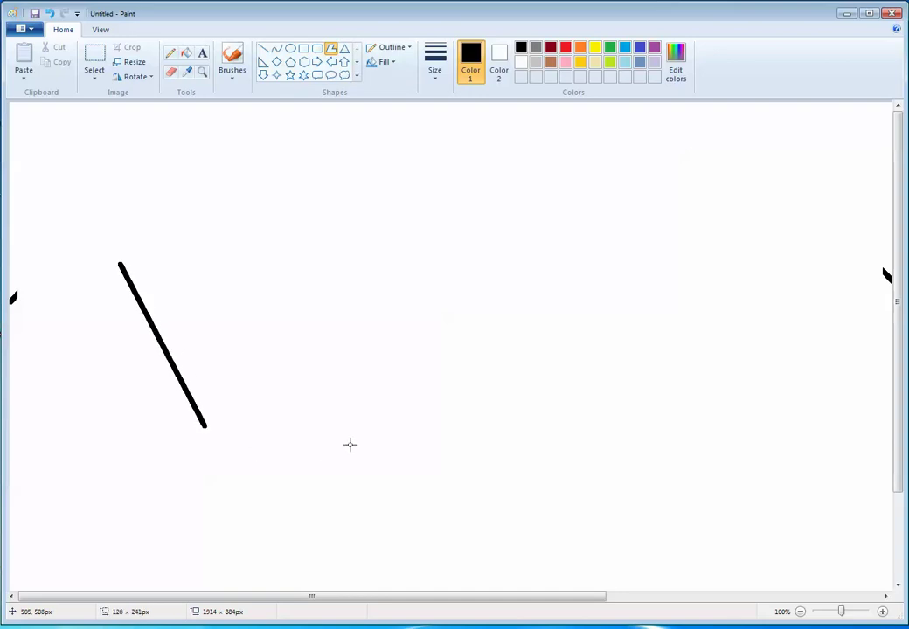
left_click(444, 436)
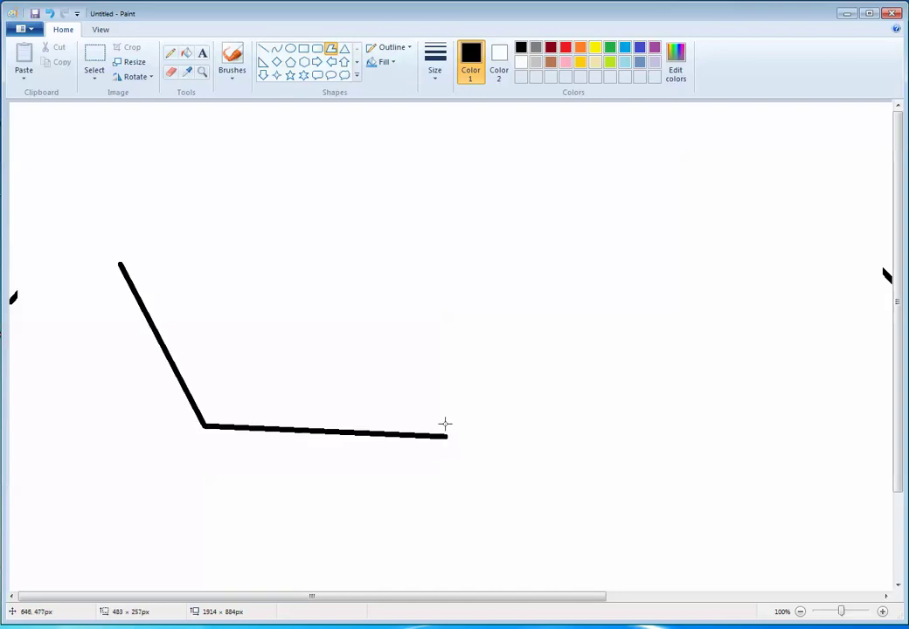
left_click(470, 262)
left_click(318, 165)
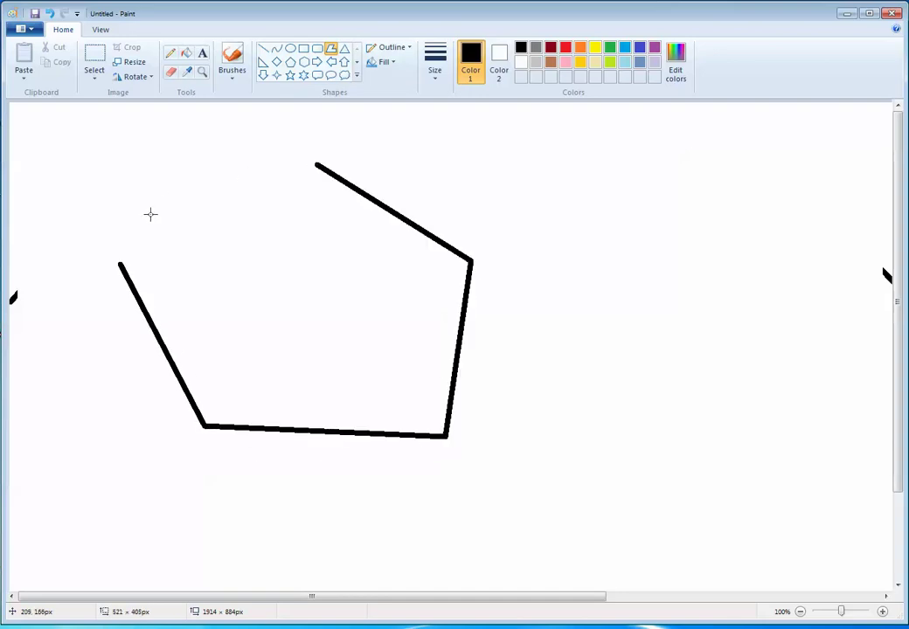
left_click(122, 261)
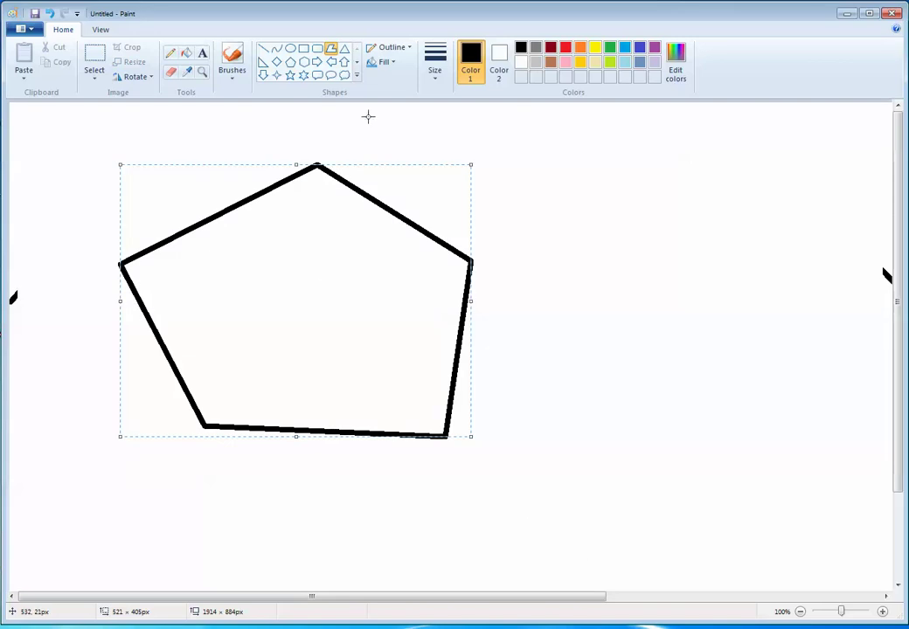
Draw a triangle about 417 × 375 px to the right of the polygon and a five-point star about 187 × 153 px below the polygon
left_click(346, 51)
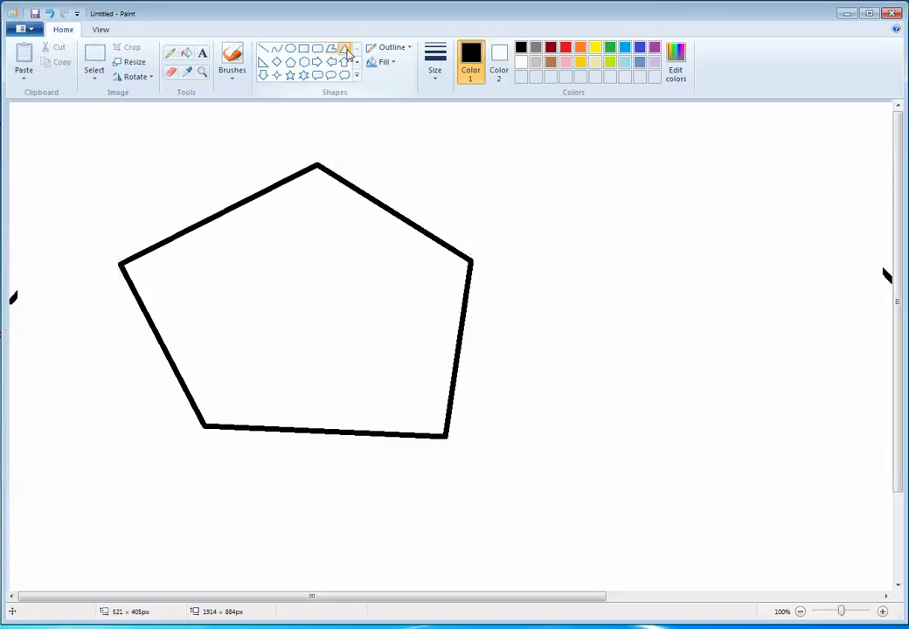
left_click_drag(533, 189, 814, 442)
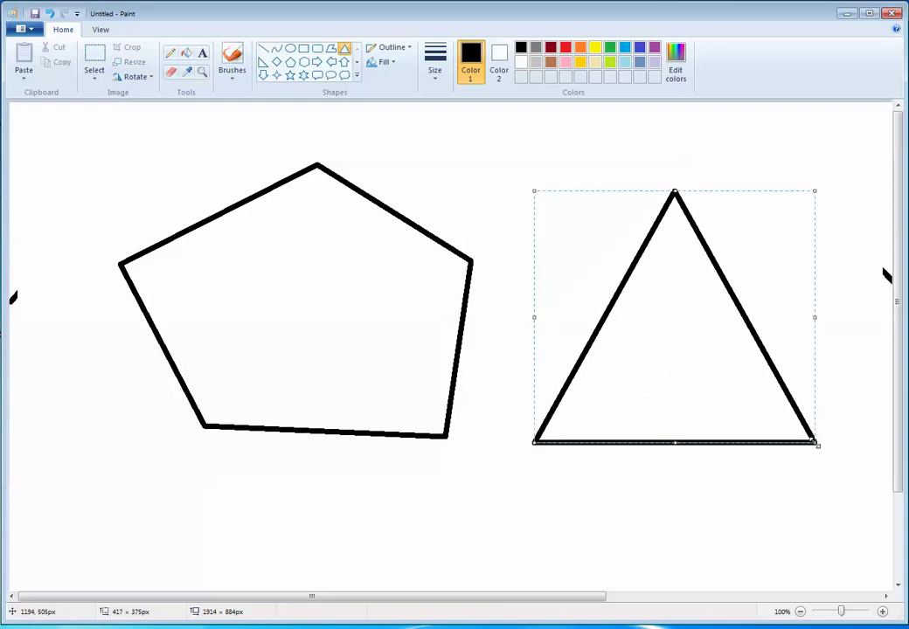
left_click(289, 75)
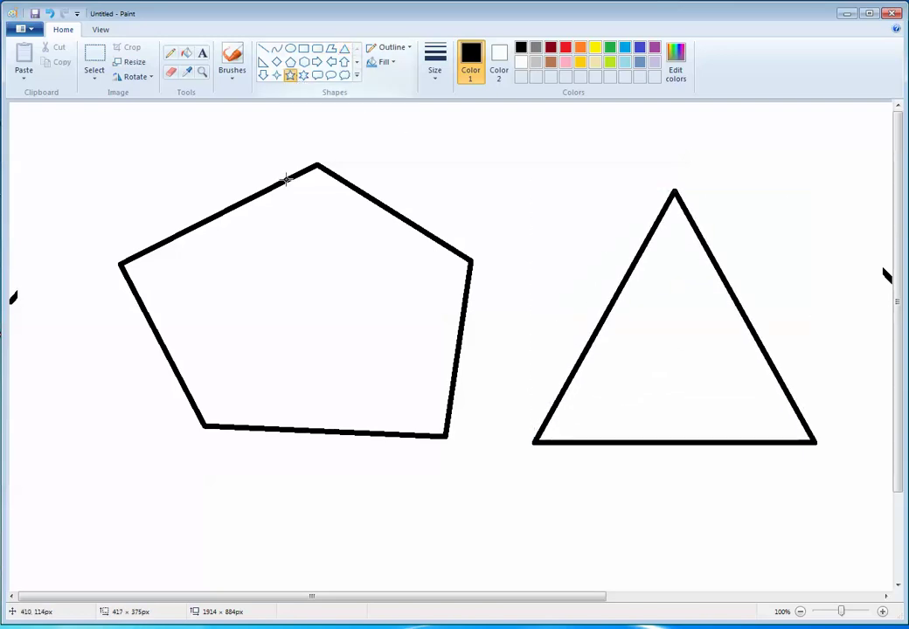
left_click_drag(65, 446, 193, 550)
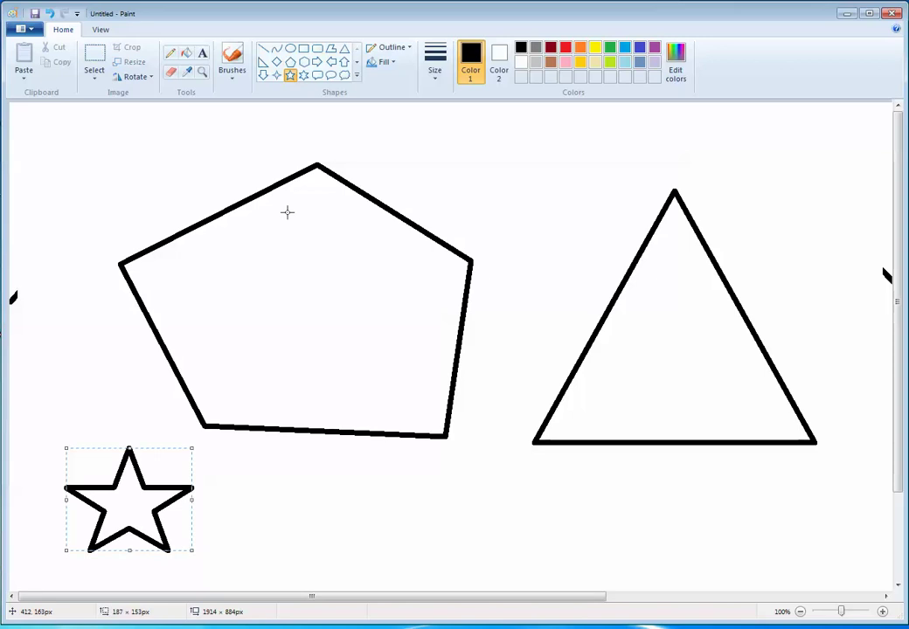
Draw a rounded rectangular callout about 281 × 168 px beside the star and a second five-point star about 183 × 153 px below the triangle
left_click(317, 75)
left_click_drag(294, 458, 485, 572)
left_click(289, 76)
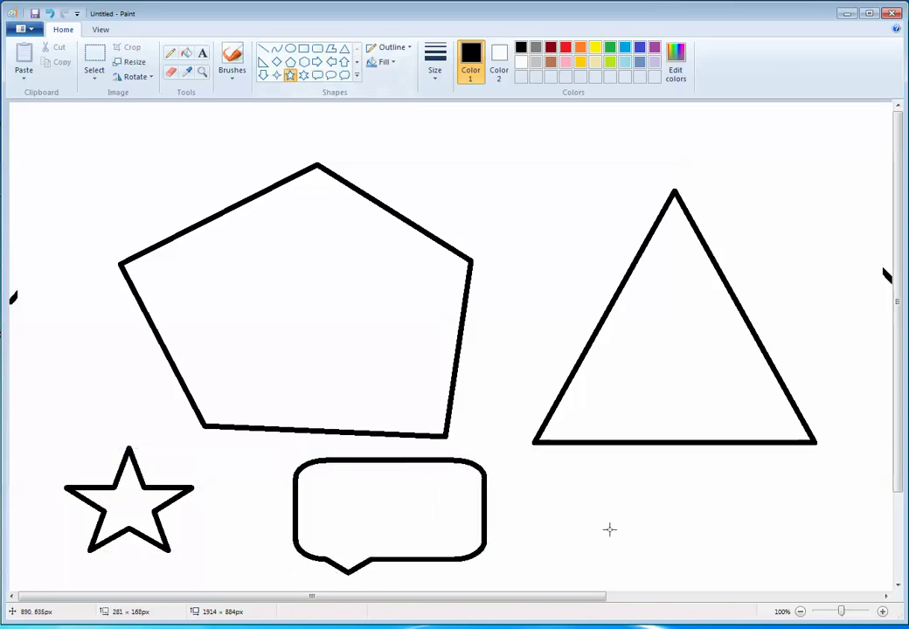
left_click_drag(578, 470, 703, 572)
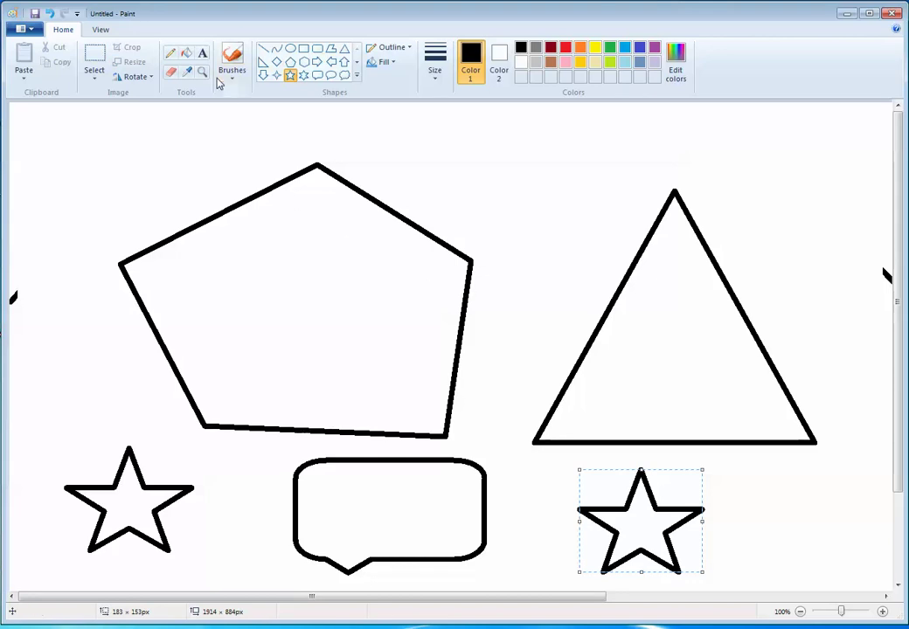
Select the whole visible drawing and delete it, including the leftover line ends at both edges
left_click(93, 58)
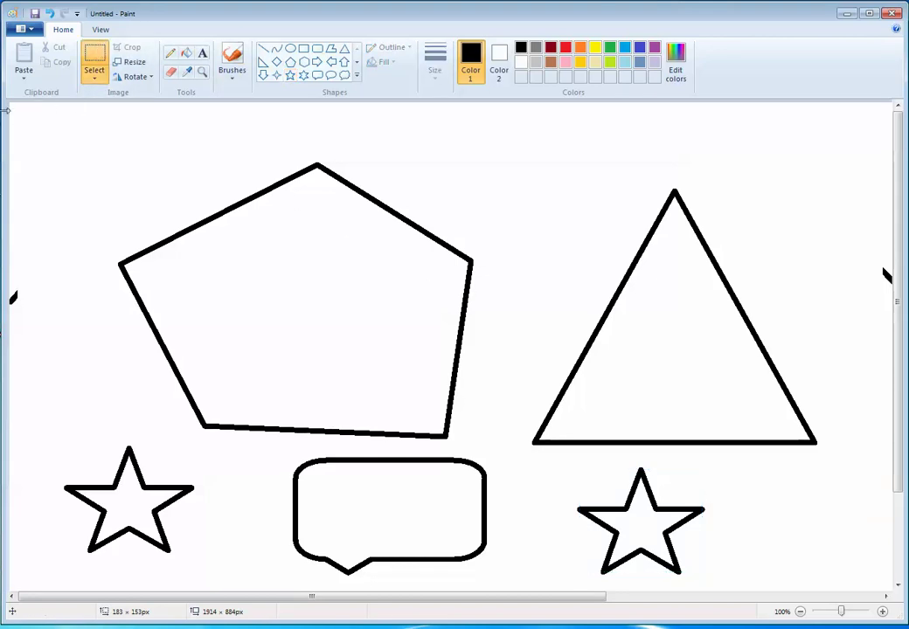
left_click_drag(12, 107, 897, 617)
key("Delete")
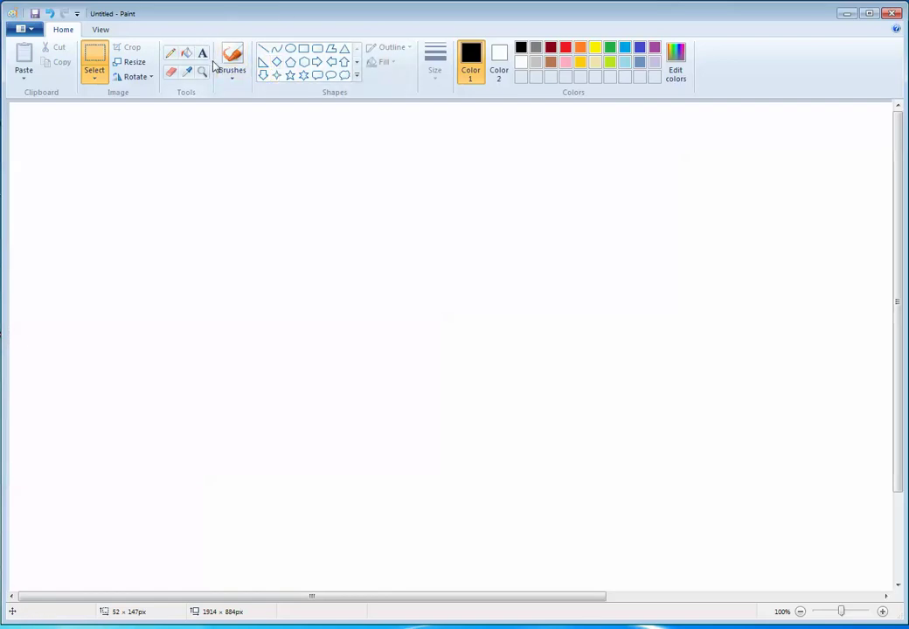
Draw a house front from a triangle about 297 × 227 px and a rectangle about 296 × 271 px directly beneath it
left_click(344, 51)
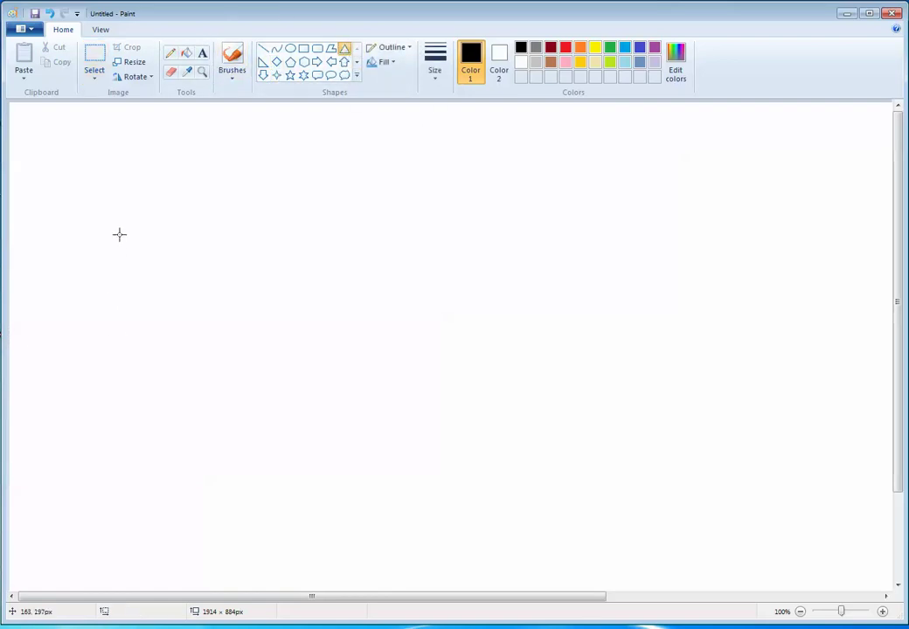
mouse_move(119, 234)
left_mouse_down()
mouse_move(208, 318)
mouse_move(319, 386)
left_mouse_up()
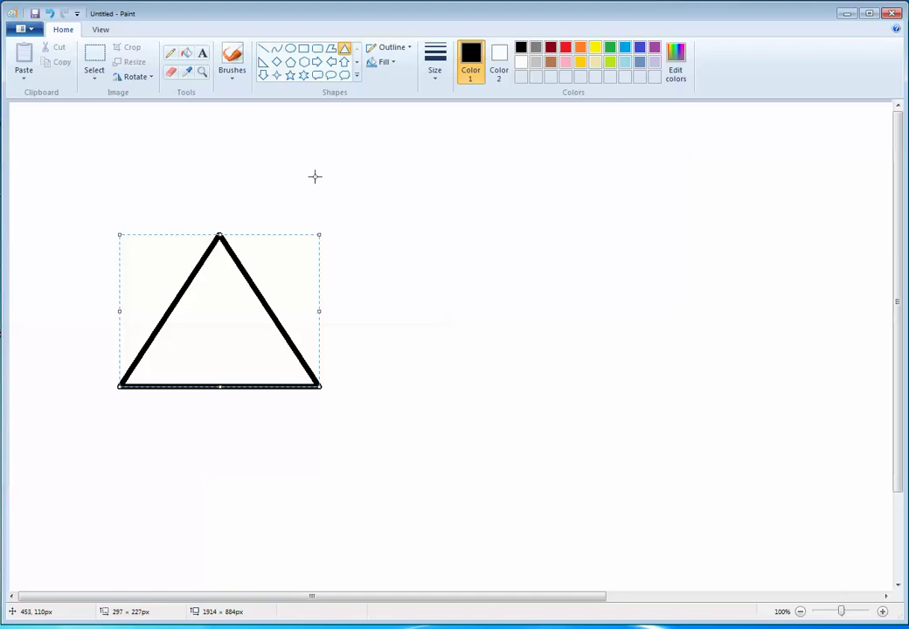
left_click(303, 49)
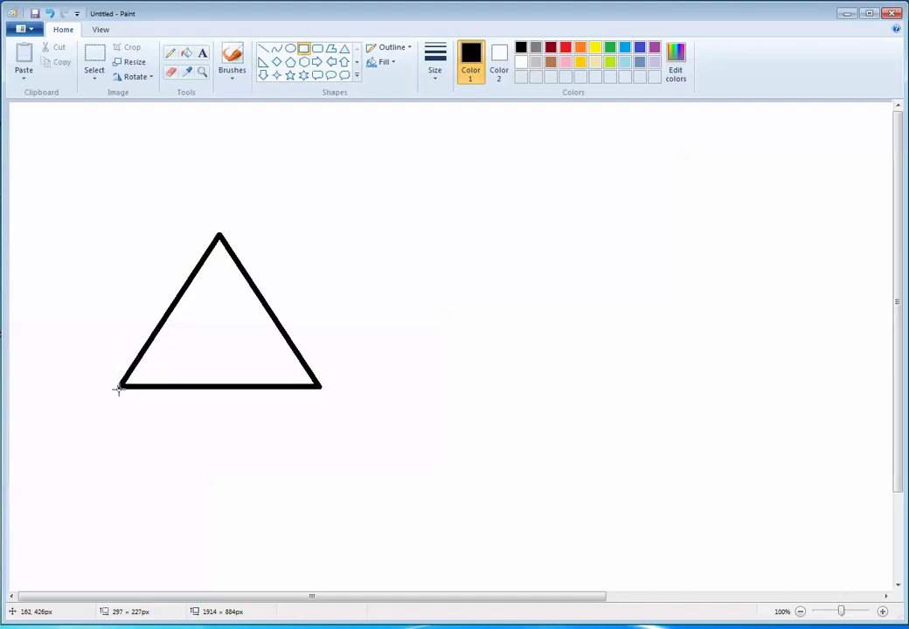
left_click_drag(119, 389, 319, 571)
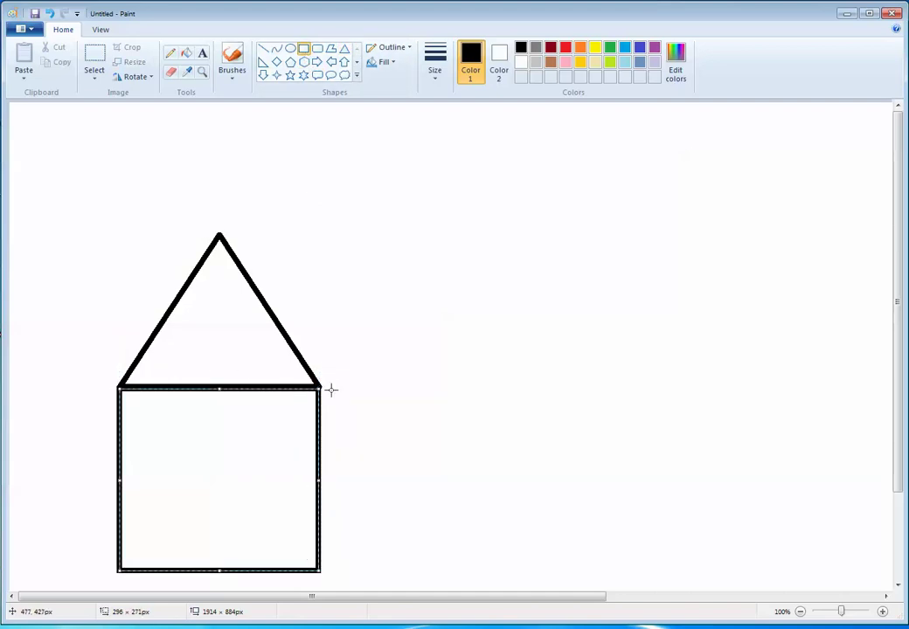
Try drawing the side of the roof as a four-sided polygon about 532 × 229 px from the triangle's peak to its lower right corner
left_click(330, 48)
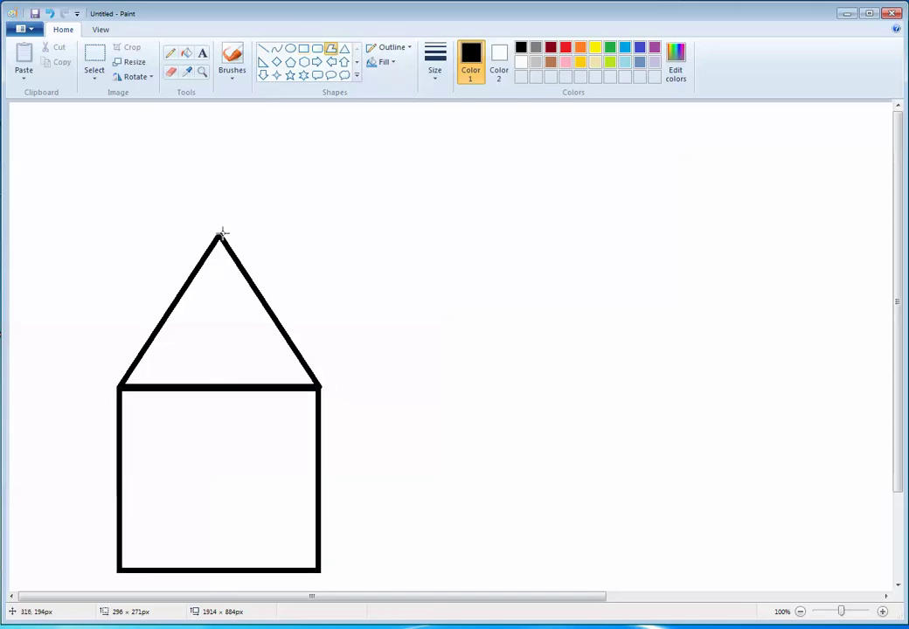
left_click_drag(221, 234, 519, 234)
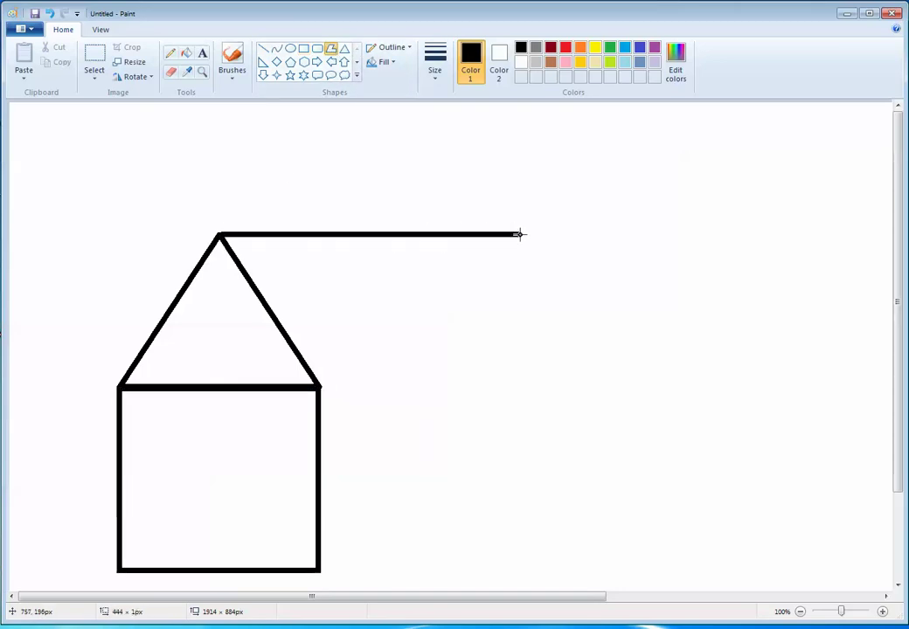
left_click(577, 372)
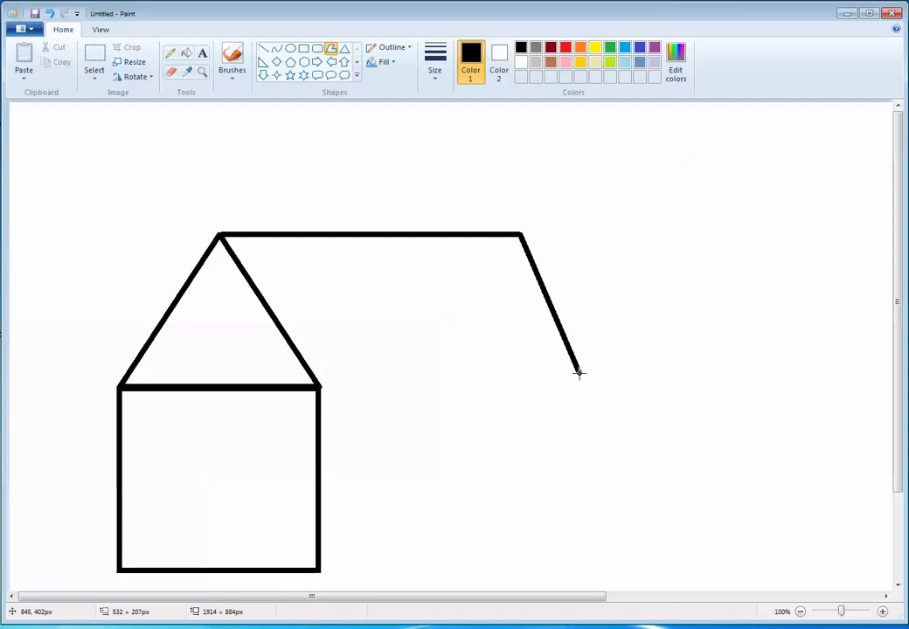
left_click(316, 387)
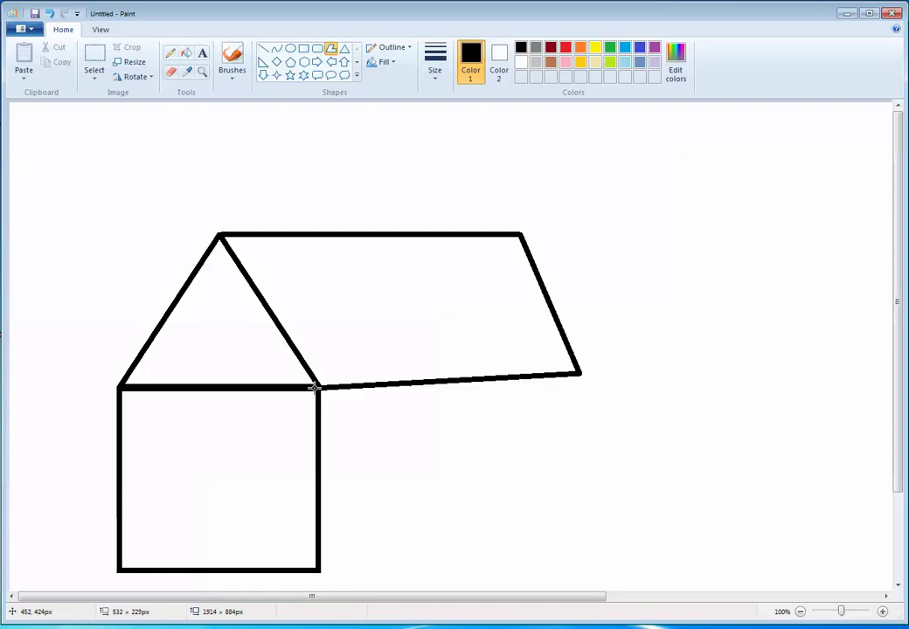
Draw a side wall rectangle about 406 × 272 px beside the house front, and undo both the wall and the roof polygon
left_click(303, 48)
mouse_move(316, 387)
left_mouse_down()
mouse_move(475, 540)
mouse_move(560, 572)
mouse_move(589, 569)
left_mouse_up()
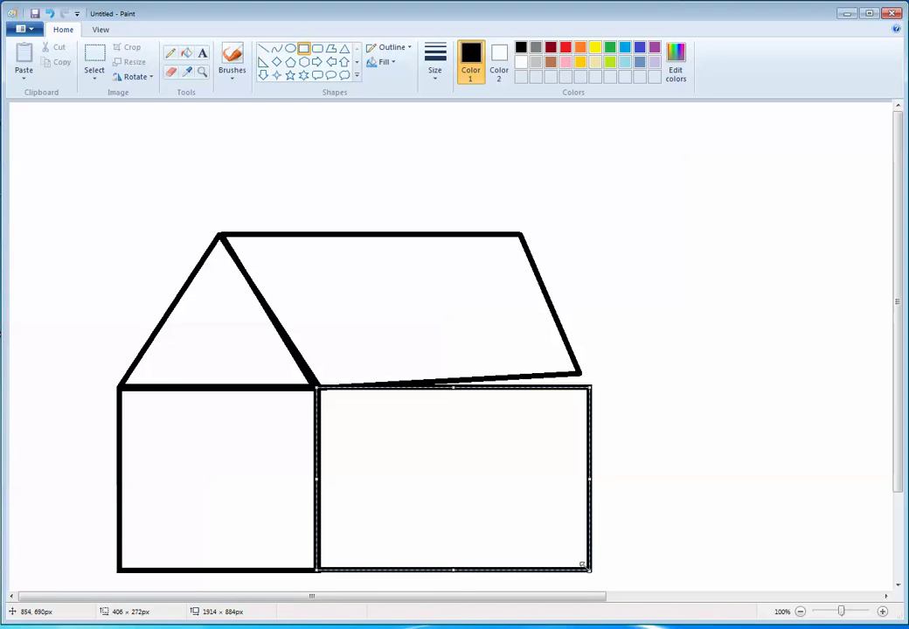
key("ctrl+z")
key("ctrl+z")
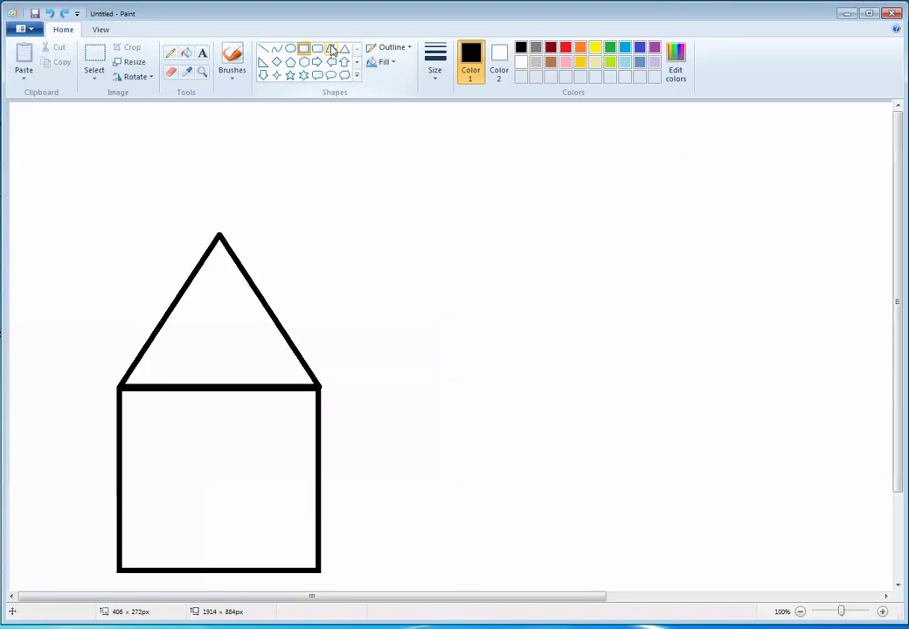
Try drawing the roof side and side wall as one polygon about 570 × 501 px beside the house front, and undo it
left_click(332, 50)
left_click_drag(220, 233, 541, 235)
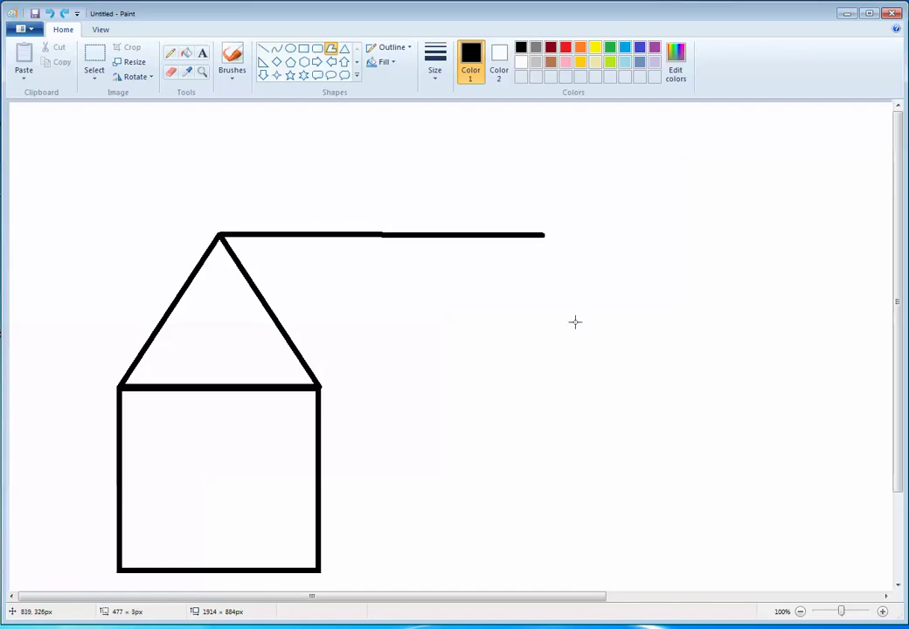
left_click(595, 366)
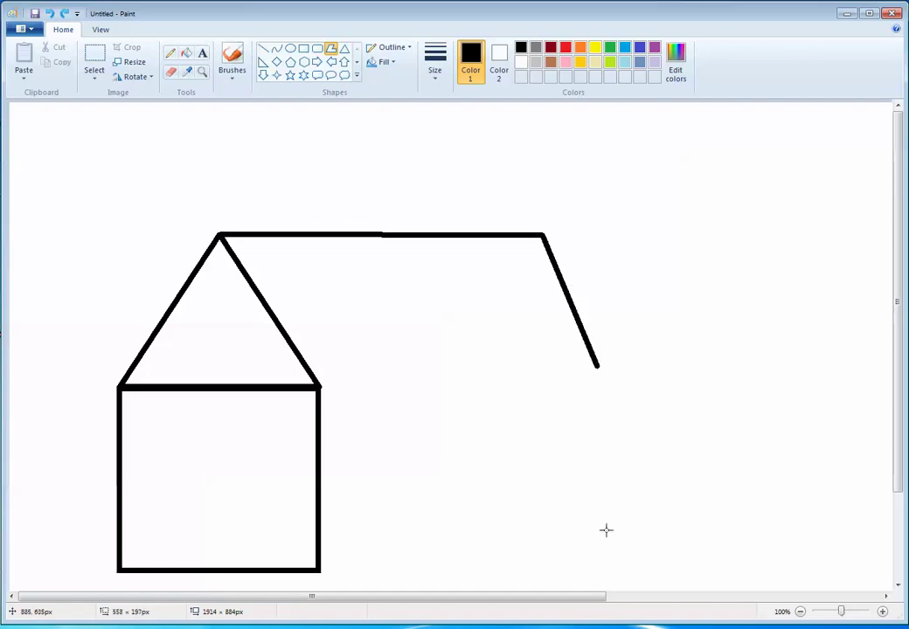
left_click(604, 560)
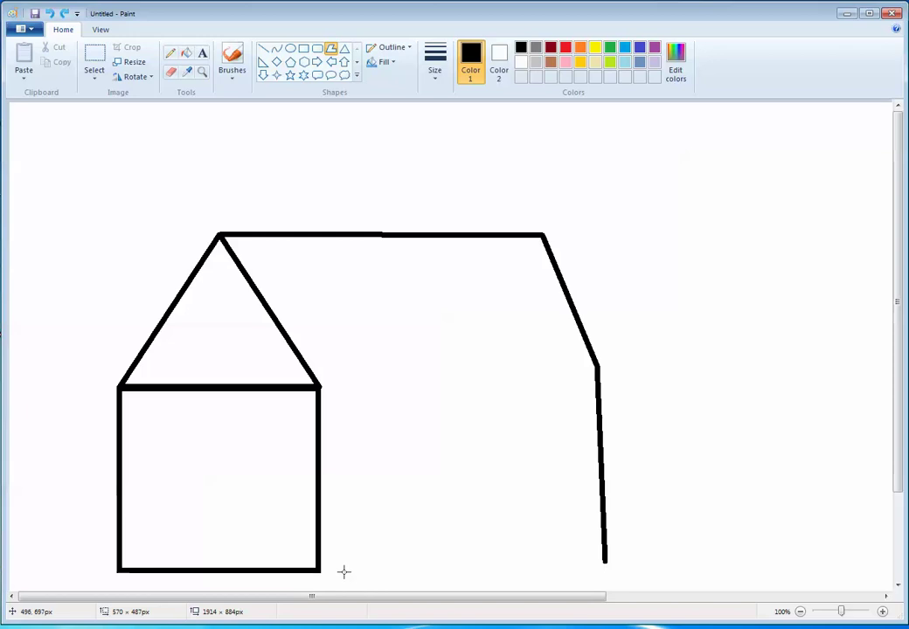
left_click(317, 570)
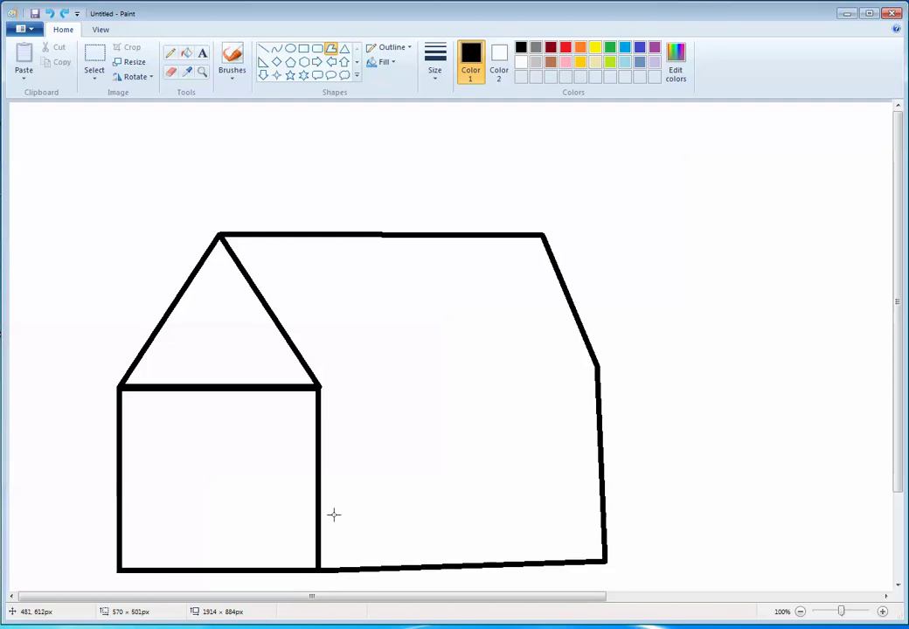
left_click(316, 388)
left_click(595, 367)
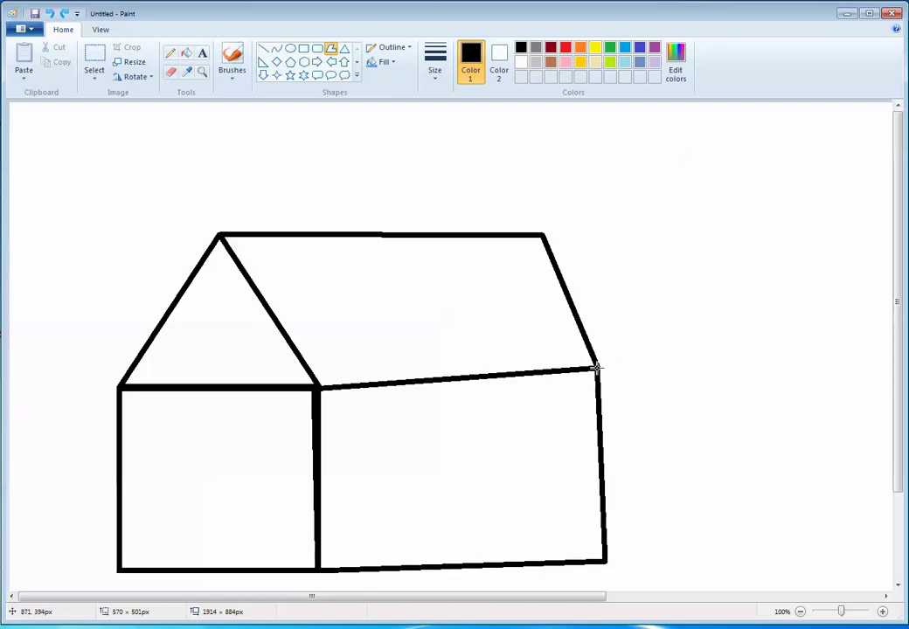
double_click(603, 557)
key("ctrl+z")
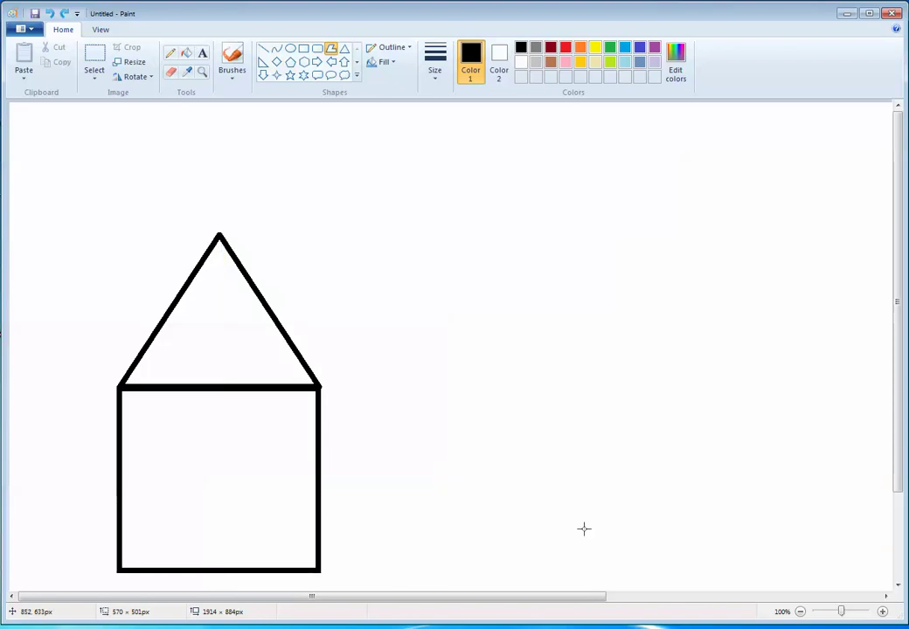
Outline the roof side and side wall with thick straight lines, using a ridge about 468 px long and a base about 464 px long
left_click(263, 49)
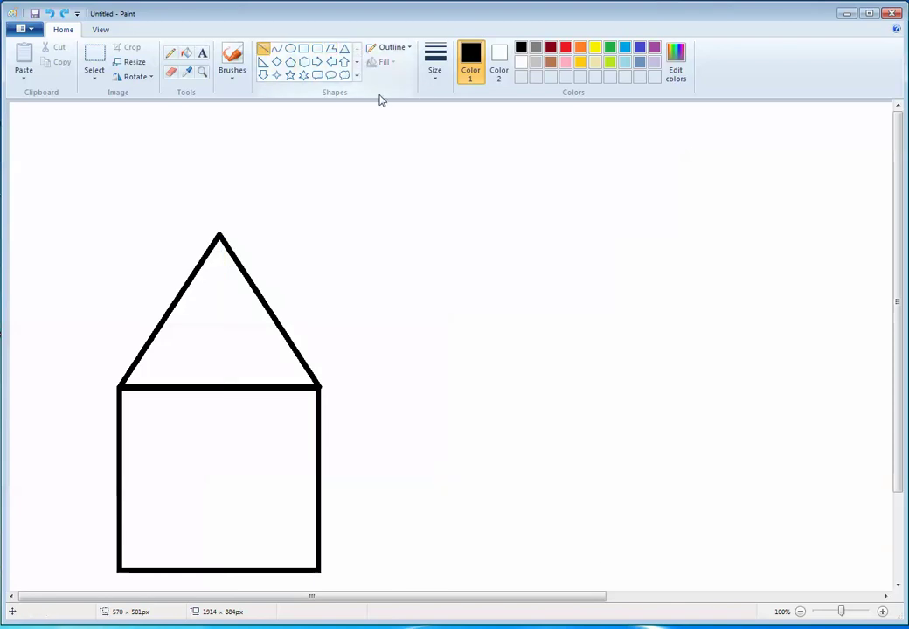
left_click(434, 66)
left_click(450, 180)
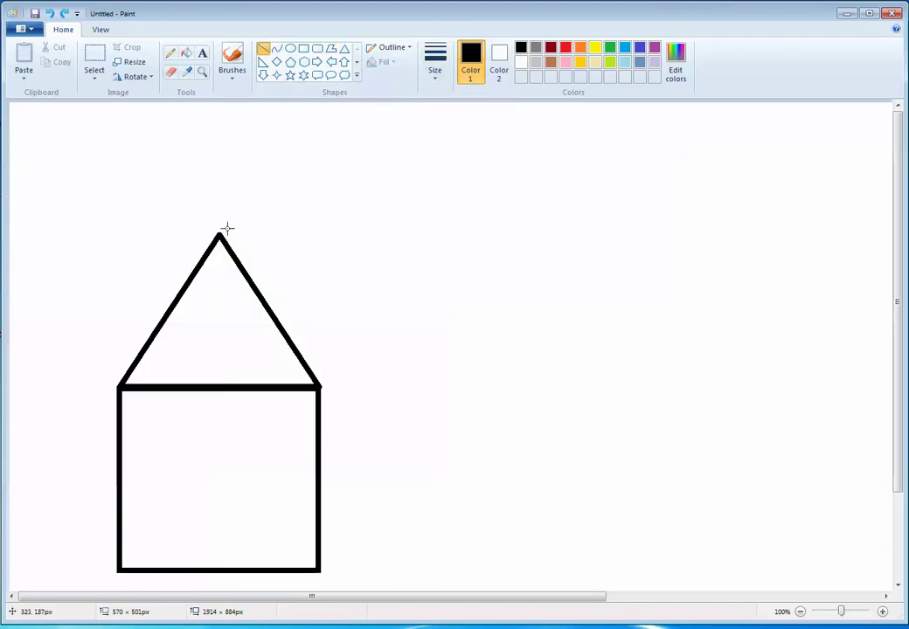
left_click_drag(218, 234, 537, 229)
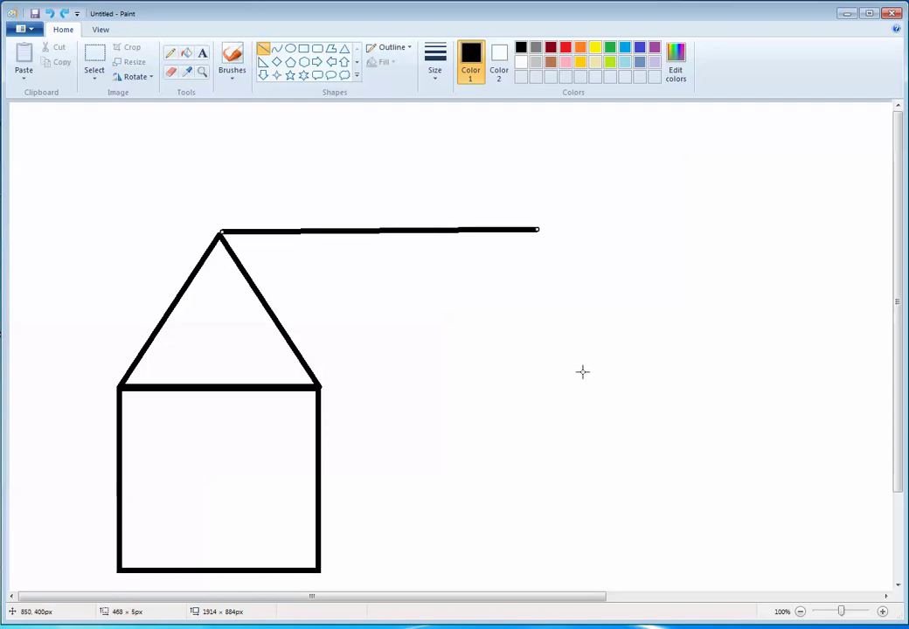
left_click_drag(609, 373, 536, 229)
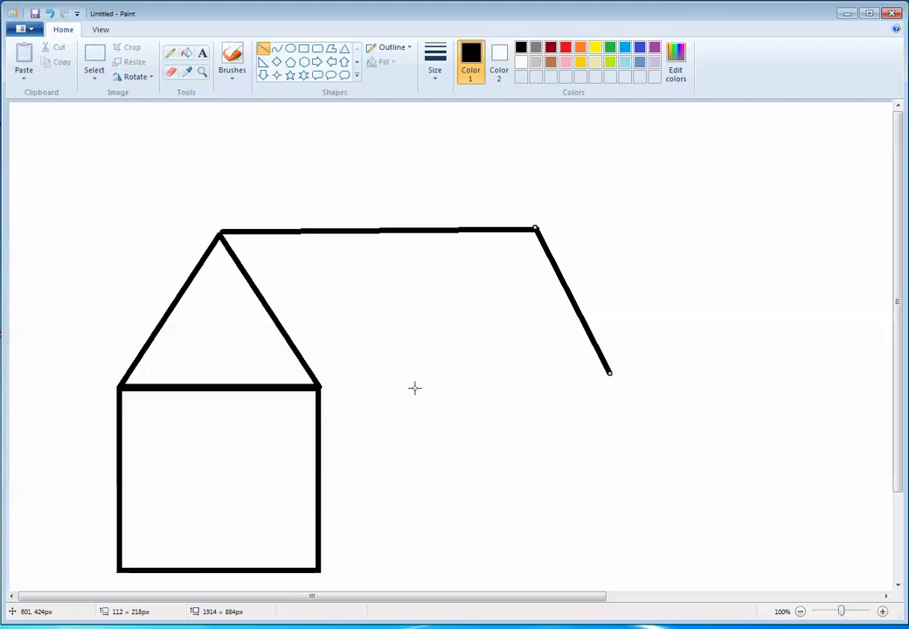
left_click_drag(314, 384, 627, 387)
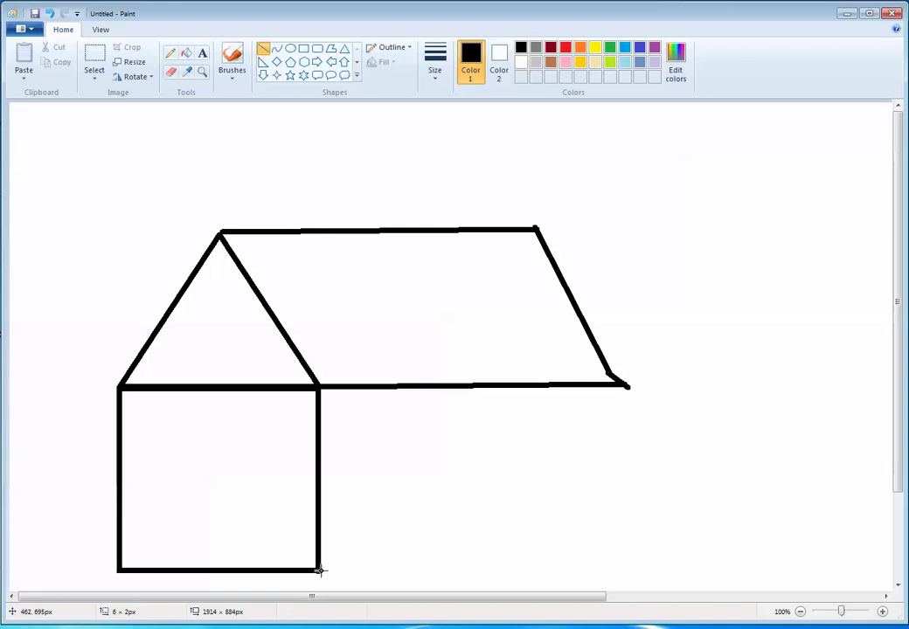
left_click_drag(318, 569, 631, 570)
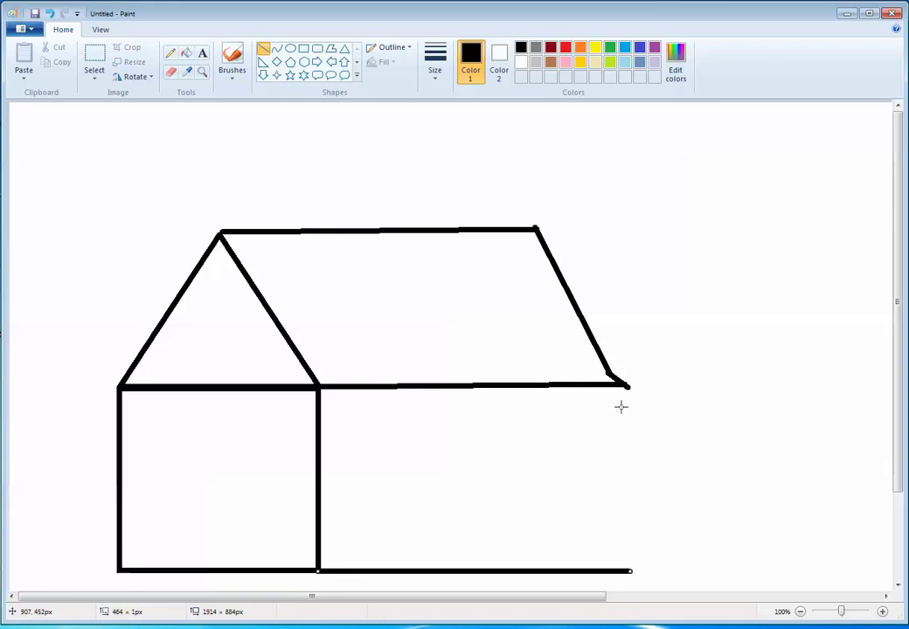
left_click_drag(625, 387, 630, 571)
Draw two rounded-rectangle windows on the side wall, about 108 × 101 px and 102 × 90 px
left_click(317, 48)
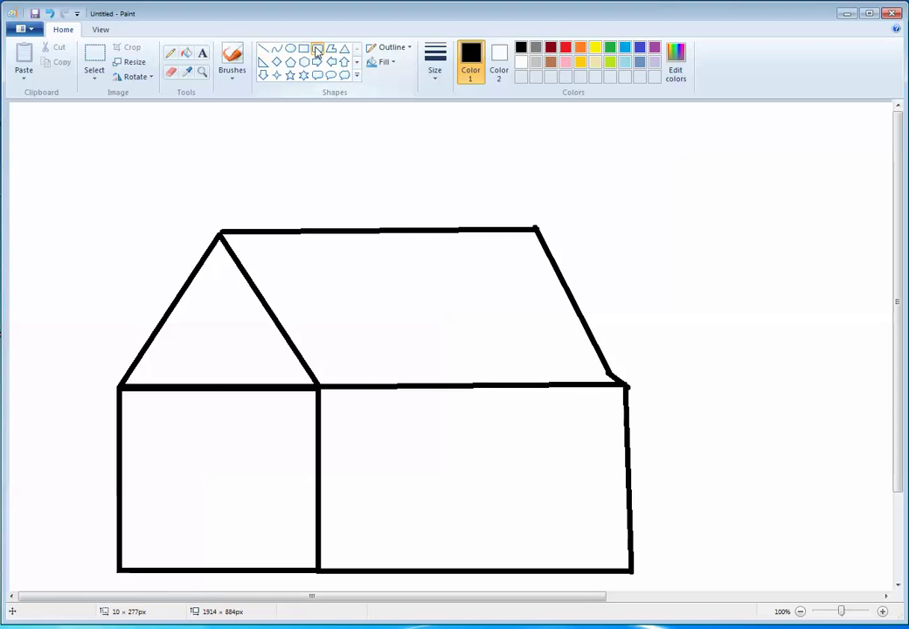
left_click_drag(336, 415, 408, 482)
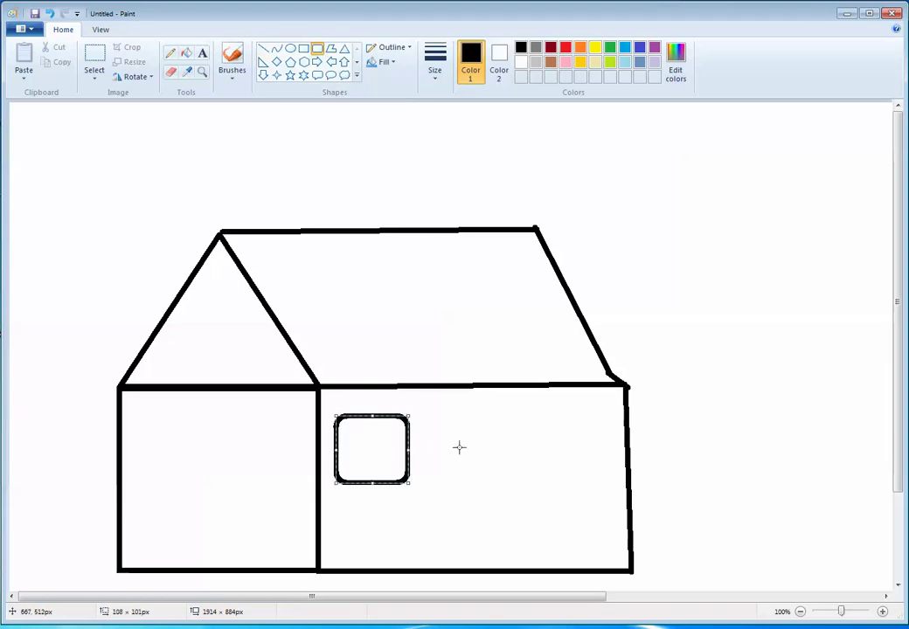
left_click_drag(464, 420, 533, 481)
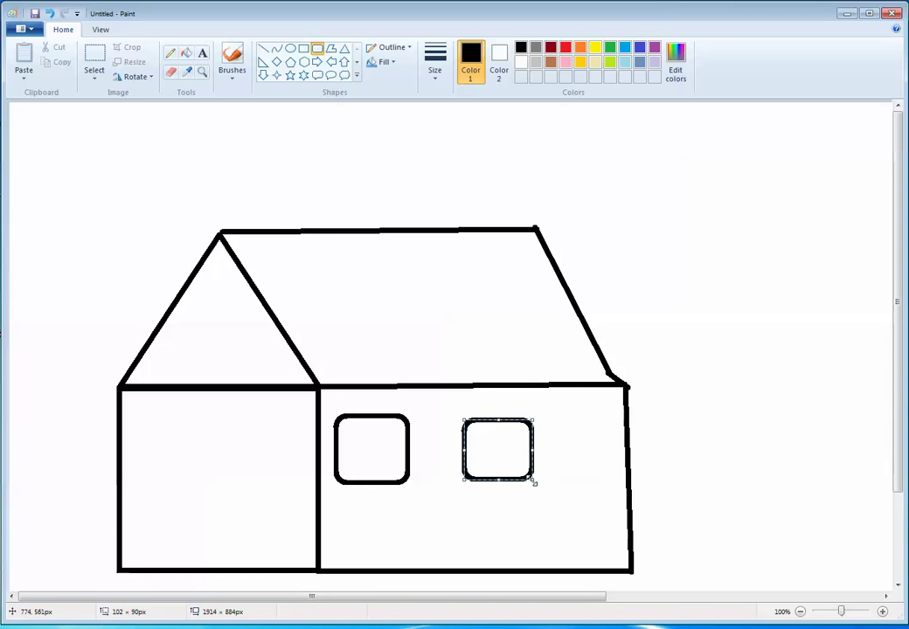
Draw an oval window about 76 × 87 px in the gable and a rectangular door about 142 × 206 px in the house front
left_click(291, 50)
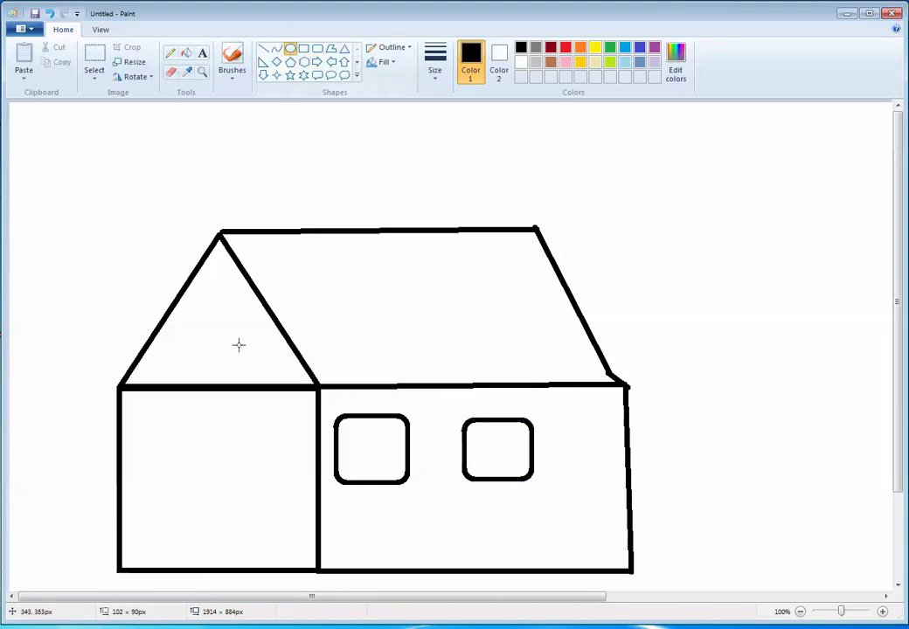
left_click_drag(199, 308, 250, 365)
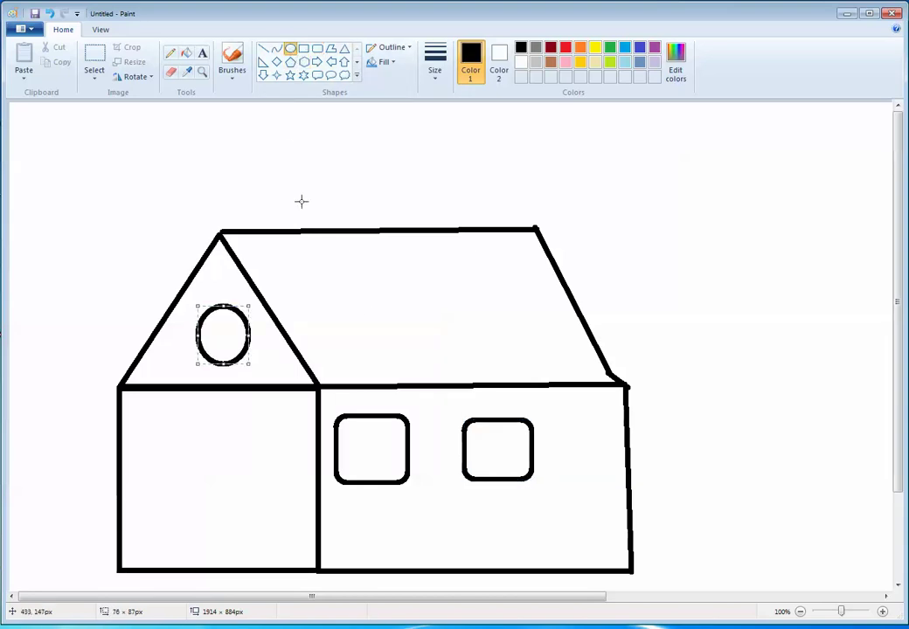
left_click(304, 49)
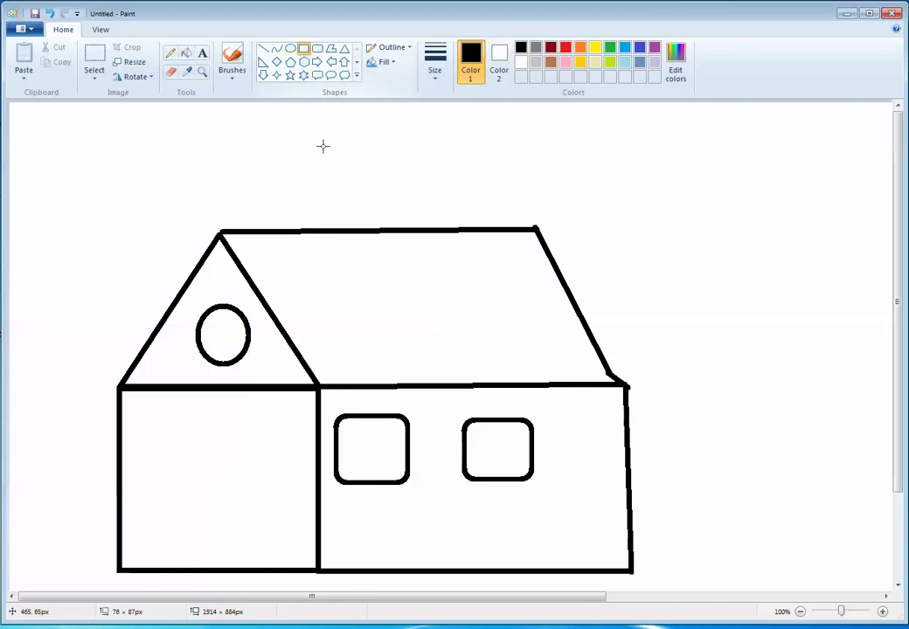
left_click_drag(164, 433, 259, 570)
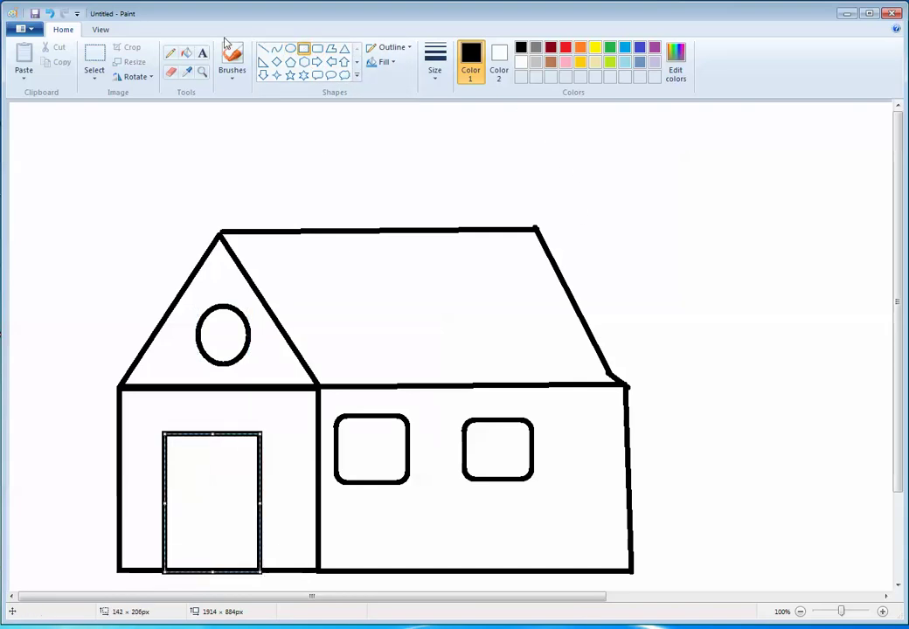
Fill the roof side and gable with dark red and the oval window with yellow
left_click(187, 55)
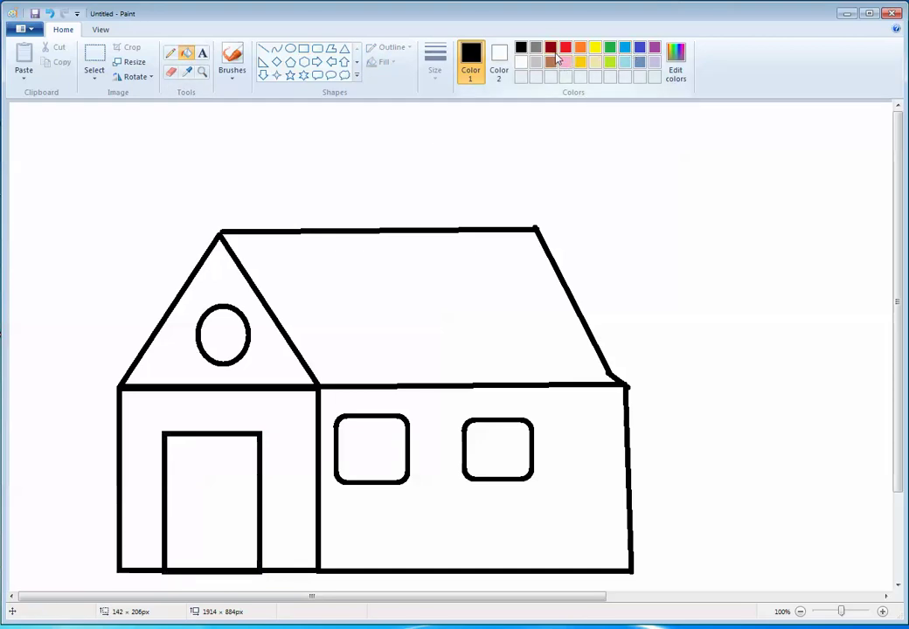
left_click(550, 48)
left_click(468, 272)
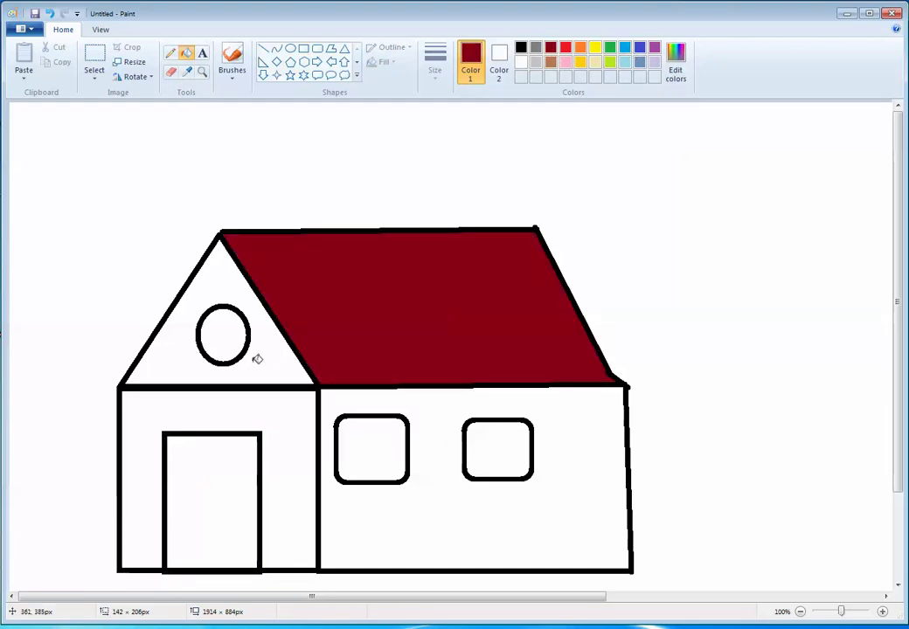
left_click(262, 359)
left_click(594, 48)
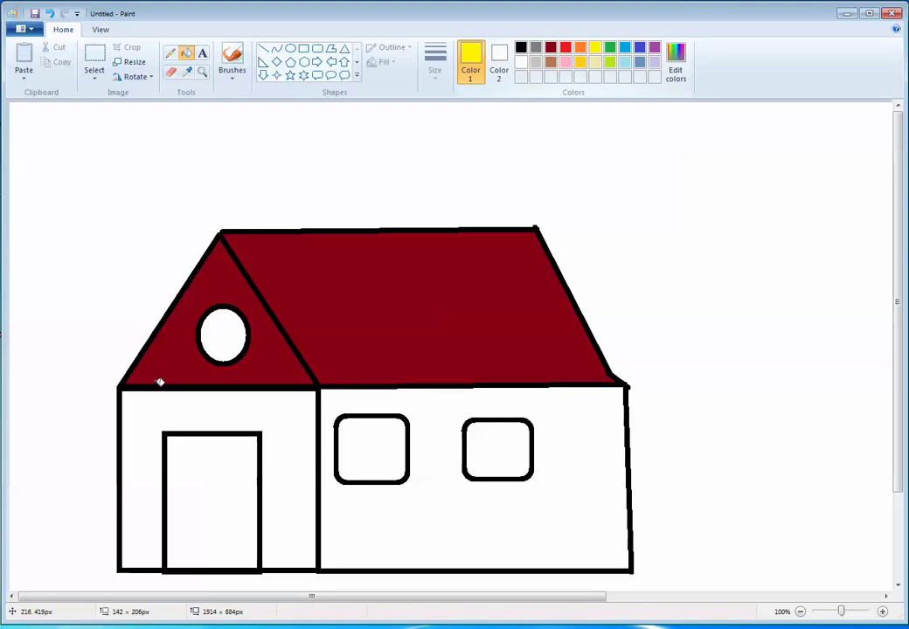
left_click(220, 335)
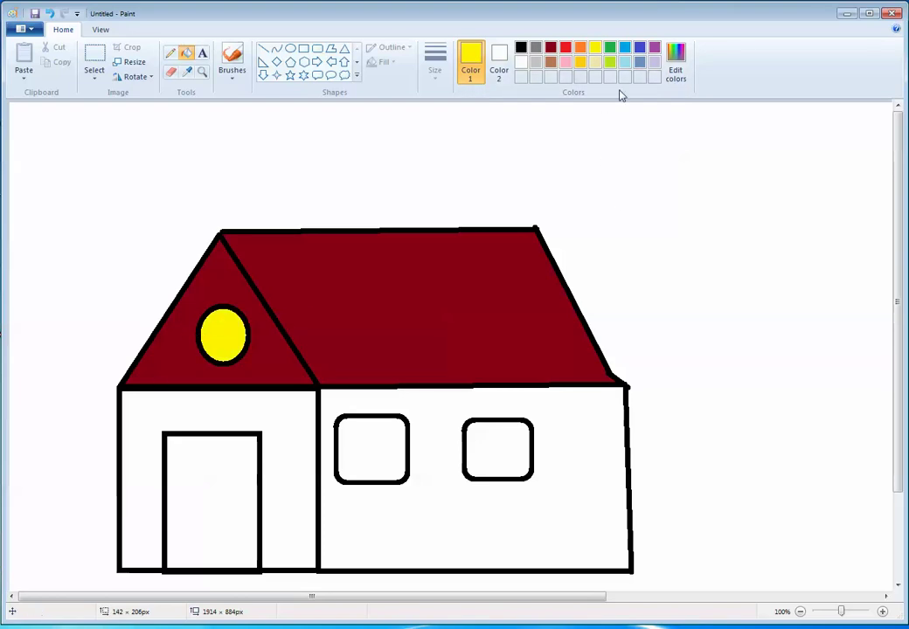
Fill the side wall and the front wall around the door with orange
left_click(580, 48)
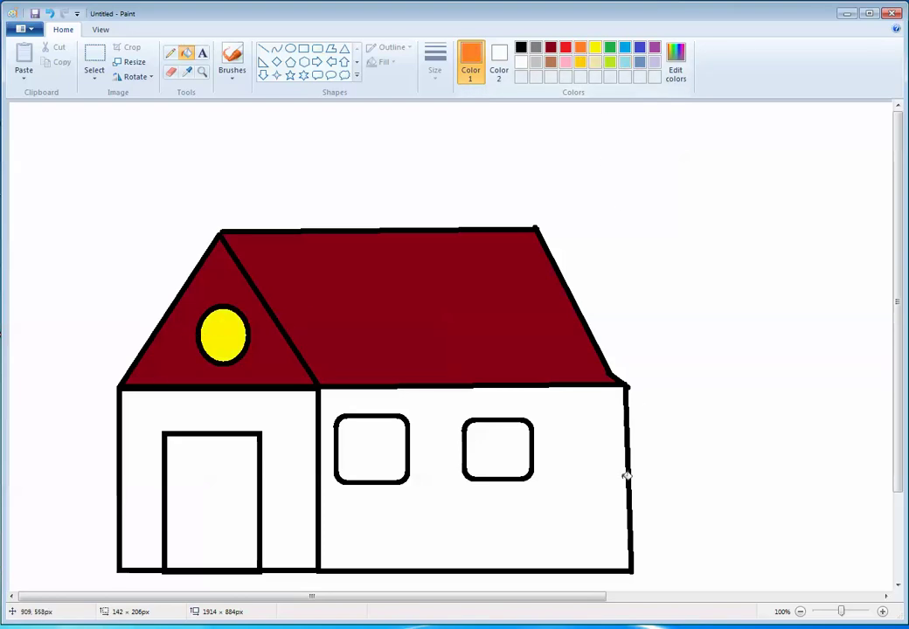
left_click(592, 480)
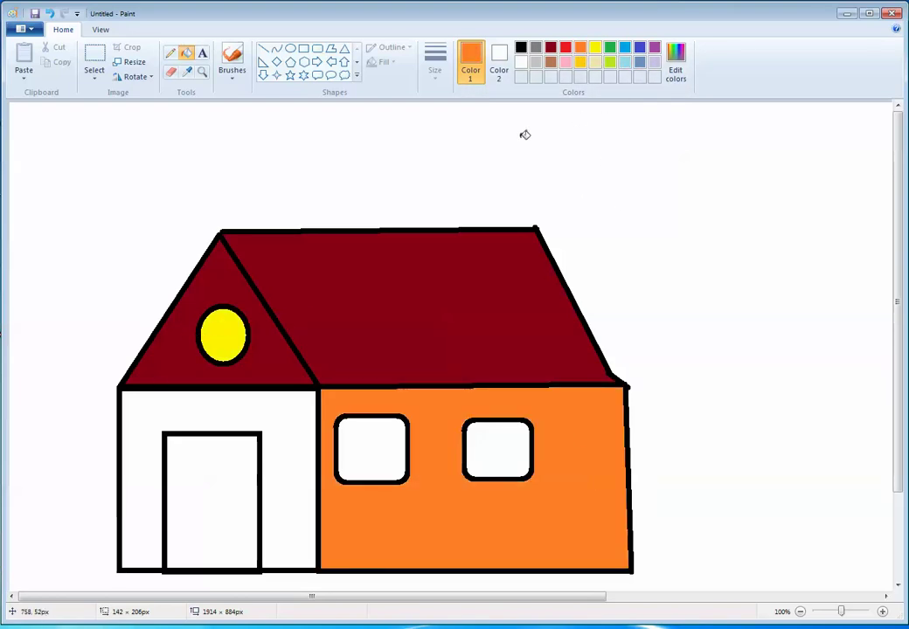
left_click(246, 400)
Fill the door and both side windows with light yellow
left_click(595, 65)
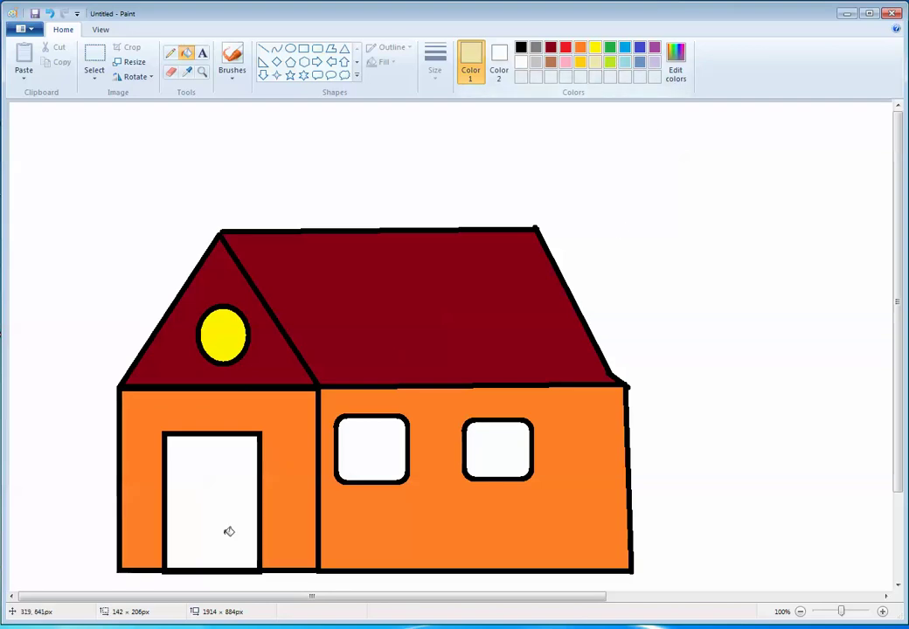
left_click(227, 529)
left_click(386, 454)
left_click(513, 463)
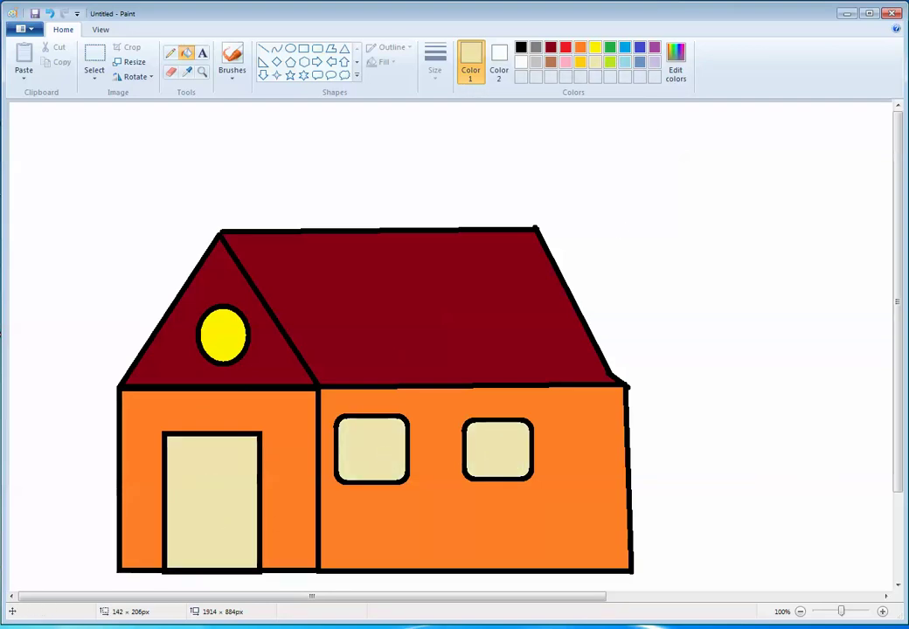
Add the text "Thank you for watching." on three lines above and beside the right end of the roof, in a box about 493 × 228 px
left_click(201, 52)
left_click_drag(558, 135, 890, 290)
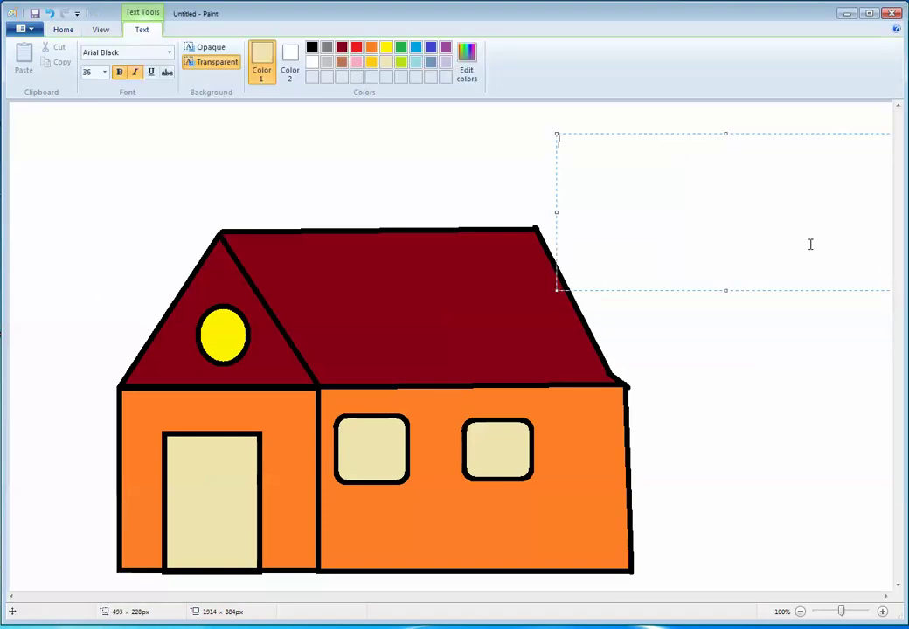
type("Than")
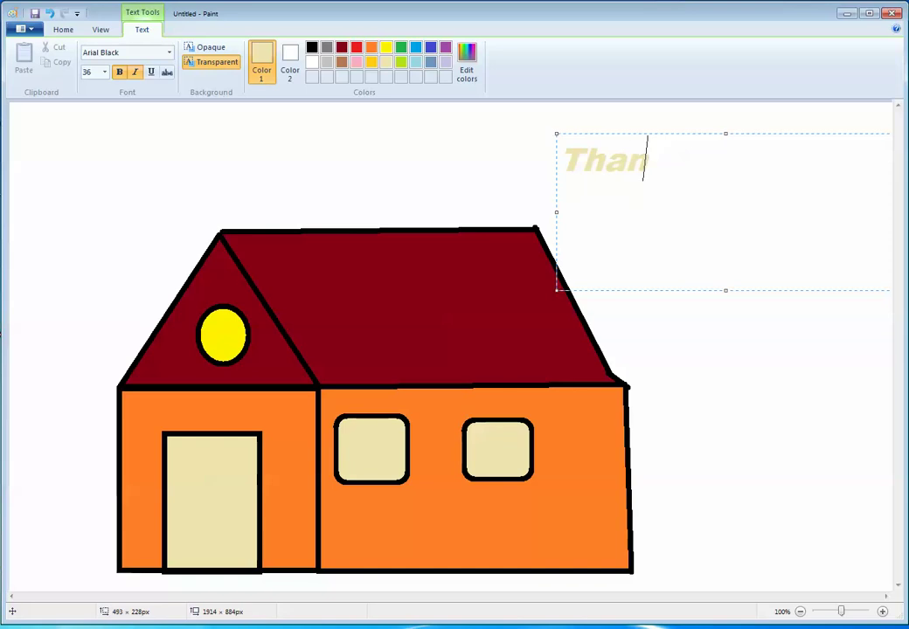
type("k you")
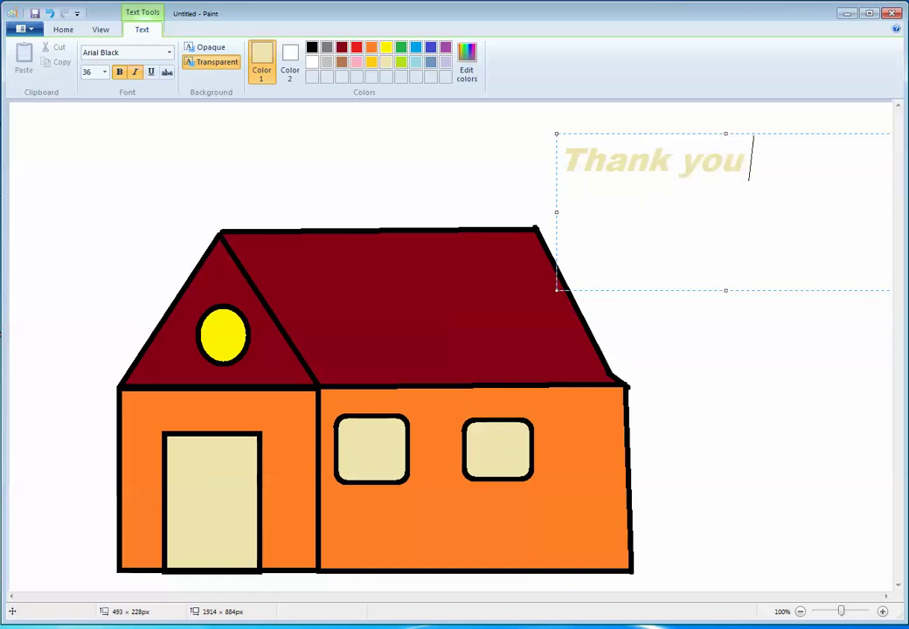
key("Return")
type("for ")
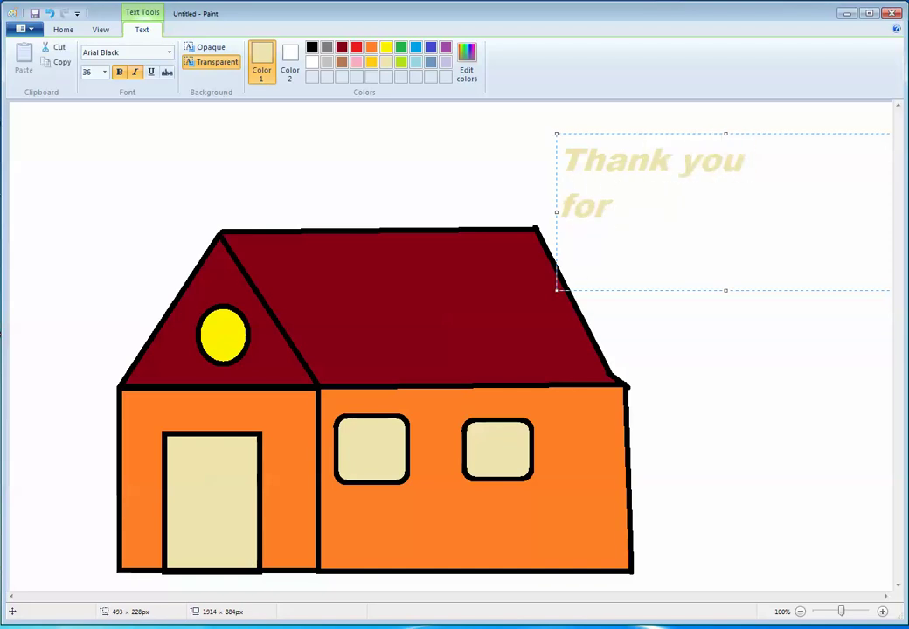
type("watch")
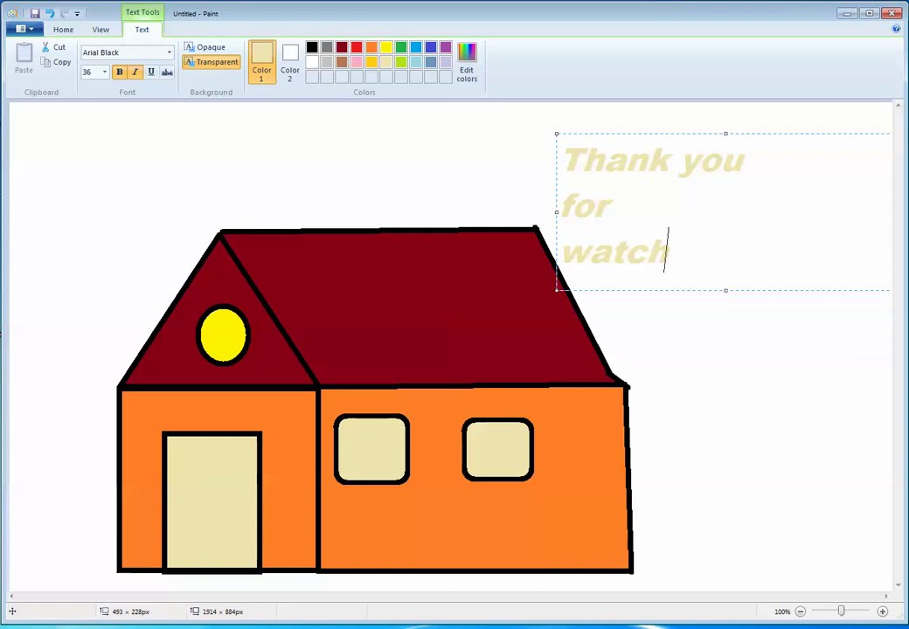
type("ing.")
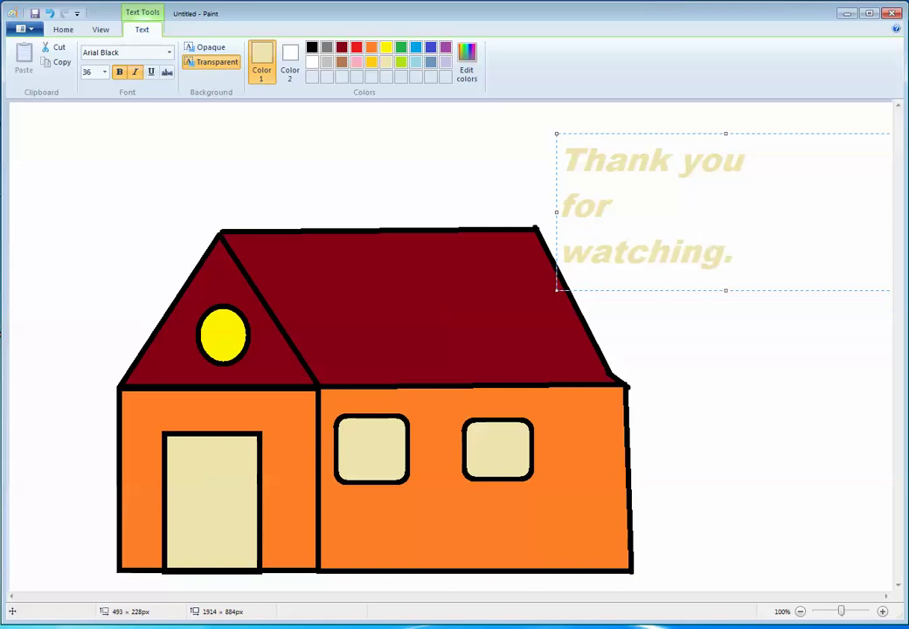
left_click(721, 465)
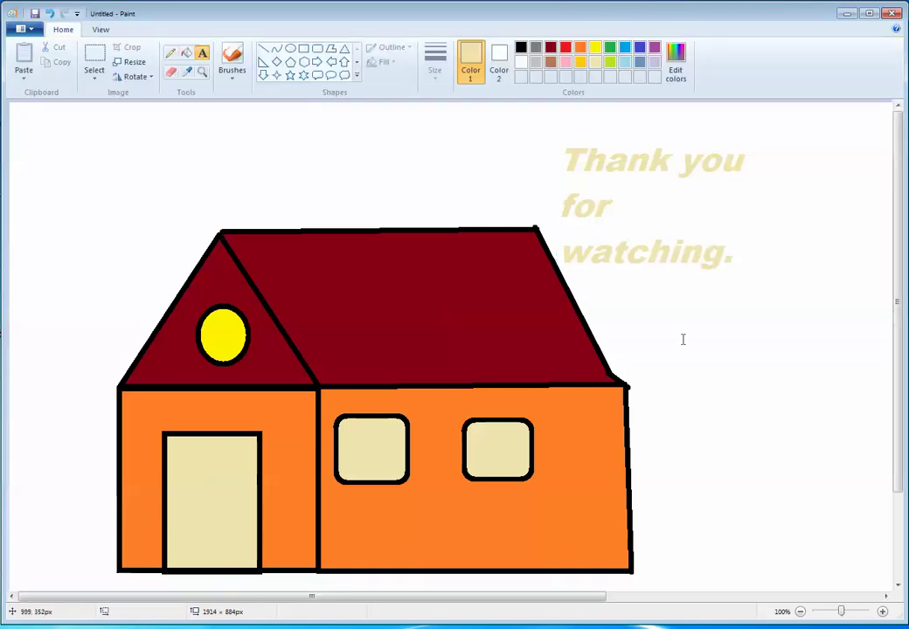